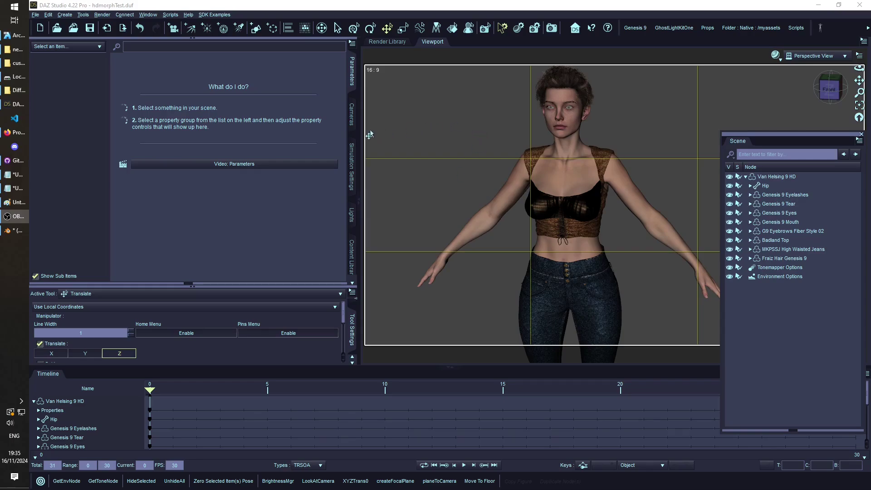
# Select the Van Helsing 9 HD figure and review its morphs and currently used parameters
pyautogui.click(569, 155)
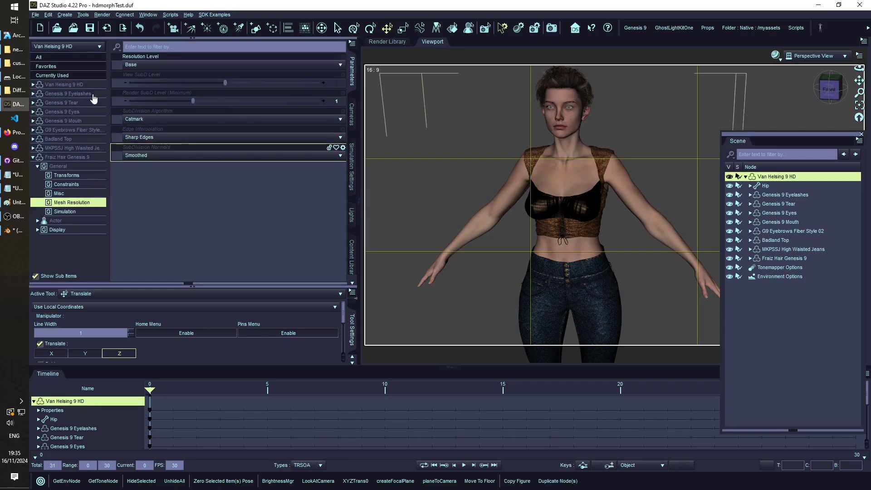
pyautogui.click(72, 84)
pyautogui.click(62, 139)
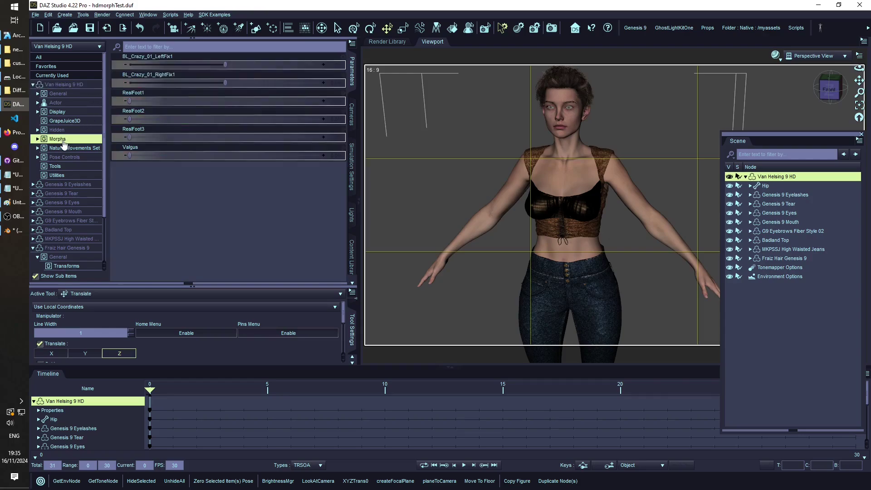
pyautogui.click(56, 103)
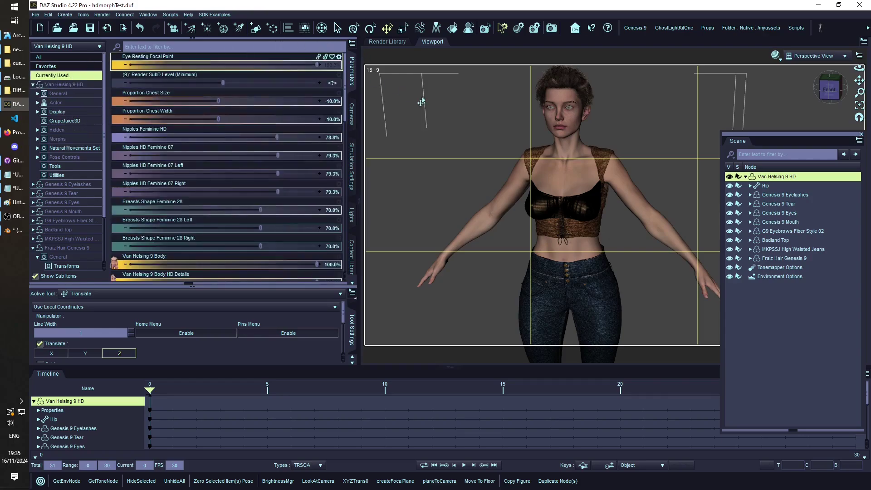
# Set the mesh Resolution Level of the Van Helsing 9 HD figure to Base
pyautogui.click(523, 151)
pyautogui.click(566, 165)
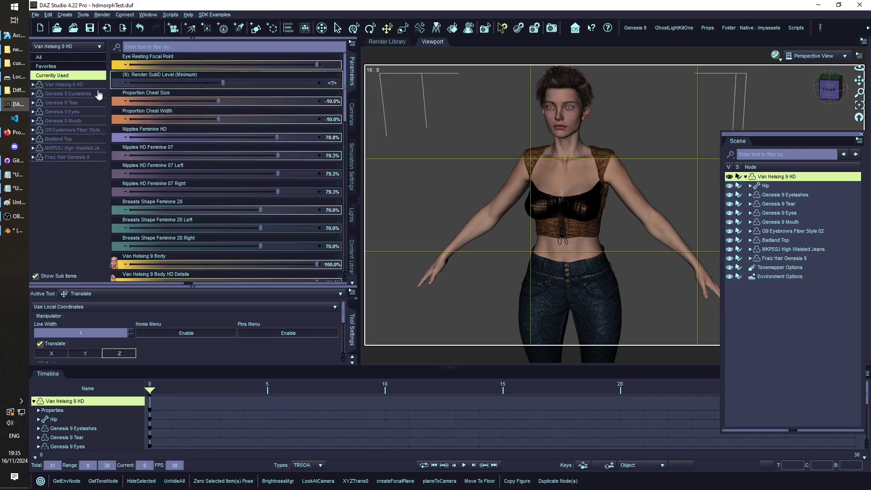
pyautogui.click(63, 86)
pyautogui.click(63, 85)
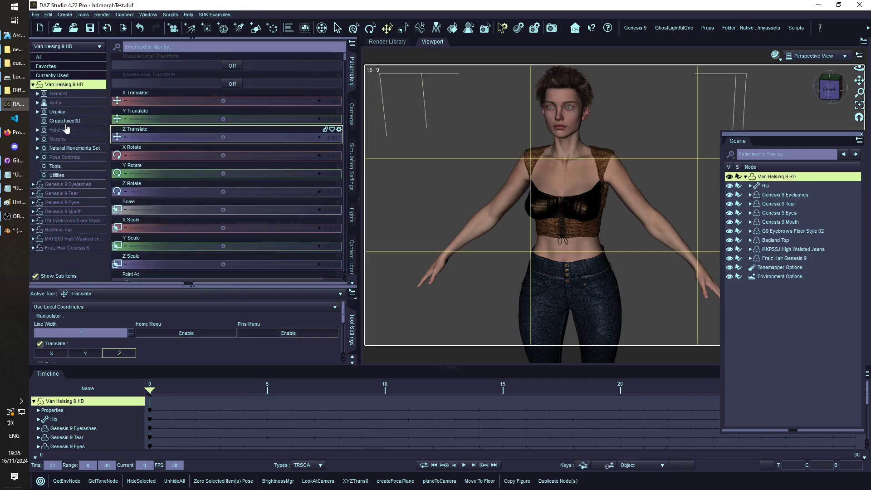
pyautogui.click(64, 94)
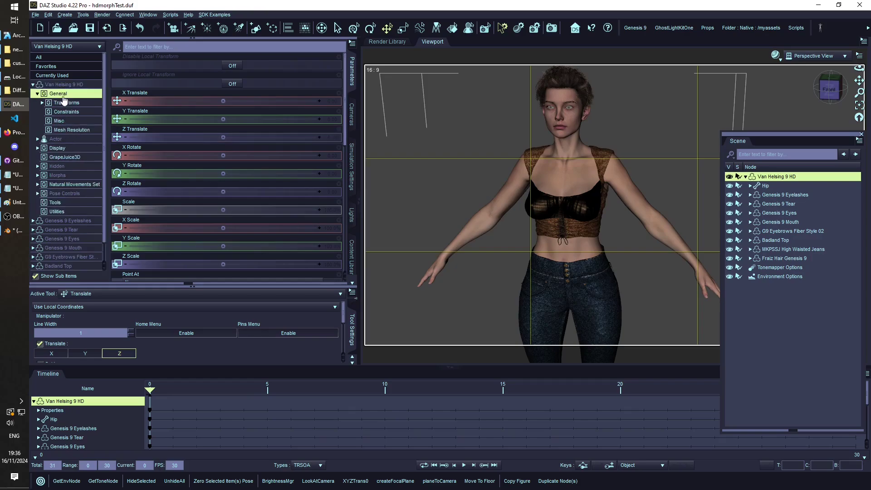
pyautogui.click(69, 130)
pyautogui.click(231, 65)
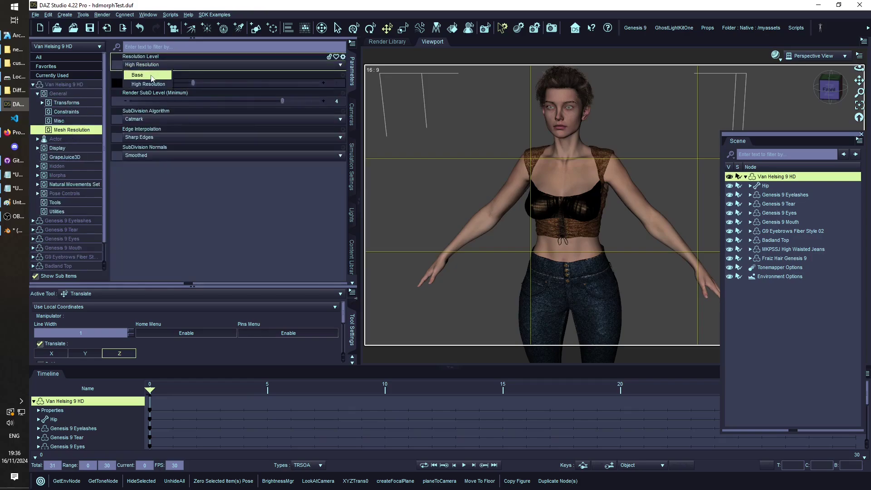
pyautogui.click(136, 68)
# Check the mesh resolution settings of the Badland Top and the MKPSSJ High Waisted Jeans
pyautogui.rightClick(546, 205)
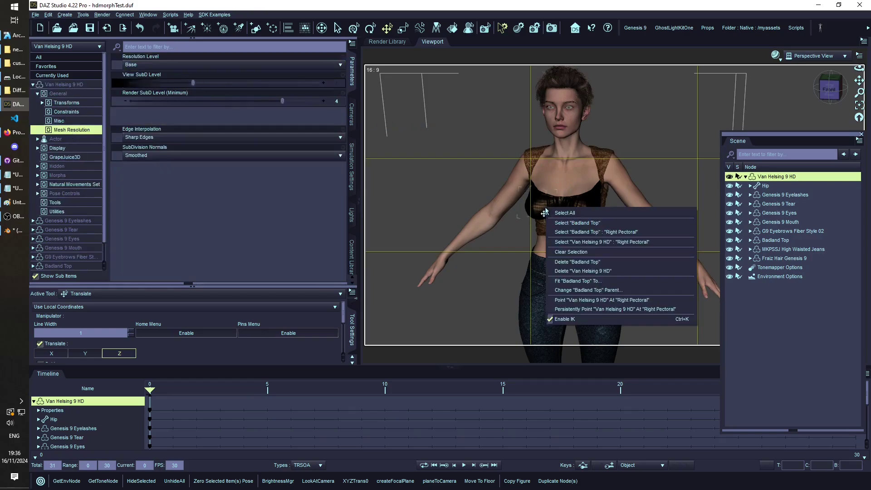
pyautogui.click(574, 228)
pyautogui.rightClick(556, 284)
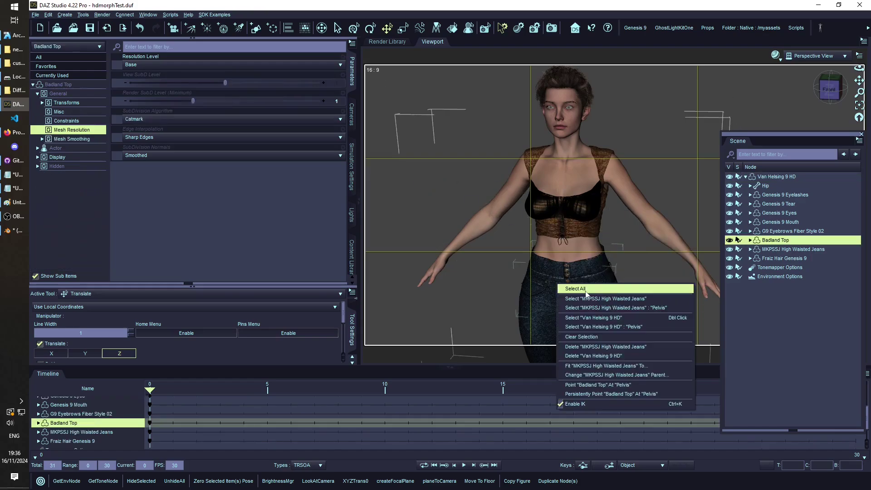
pyautogui.click(597, 301)
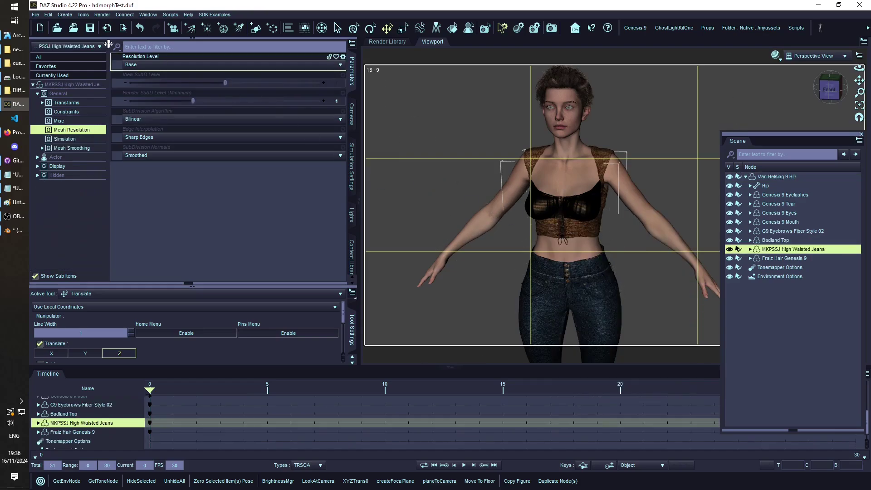
# Reselect the Van Helsing 9 HD figure and save the hdmorphTest.duf scene
pyautogui.click(480, 191)
pyautogui.click(558, 157)
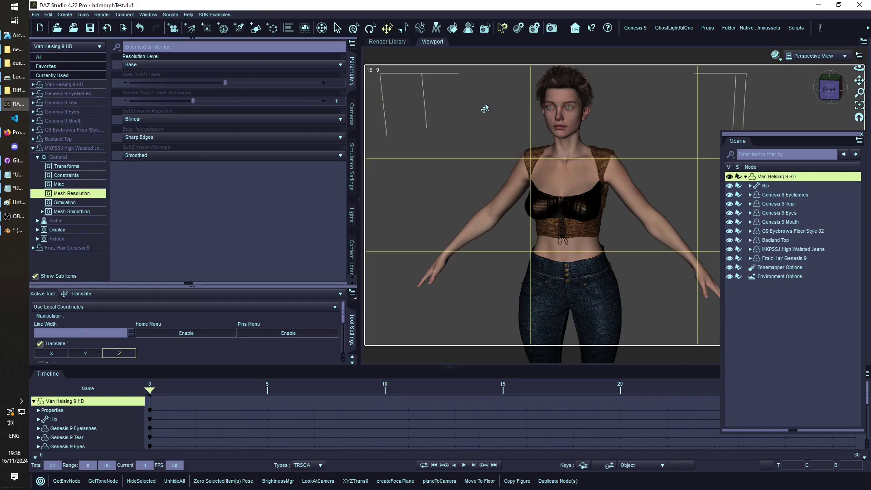
pyautogui.click(90, 28)
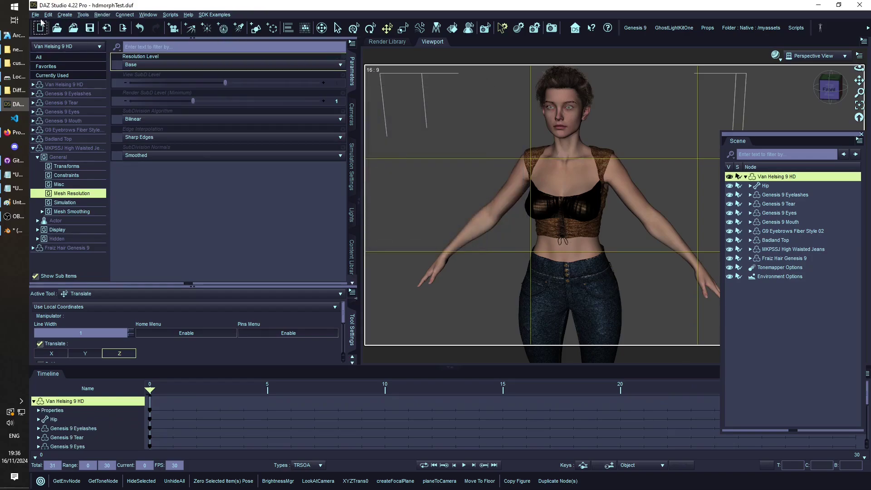
# Switch to File Explorer and run the export_to_blender.dsa script from the Diffeomorphic scripts folder
pyautogui.click(24, 93)
pyautogui.click(394, 71)
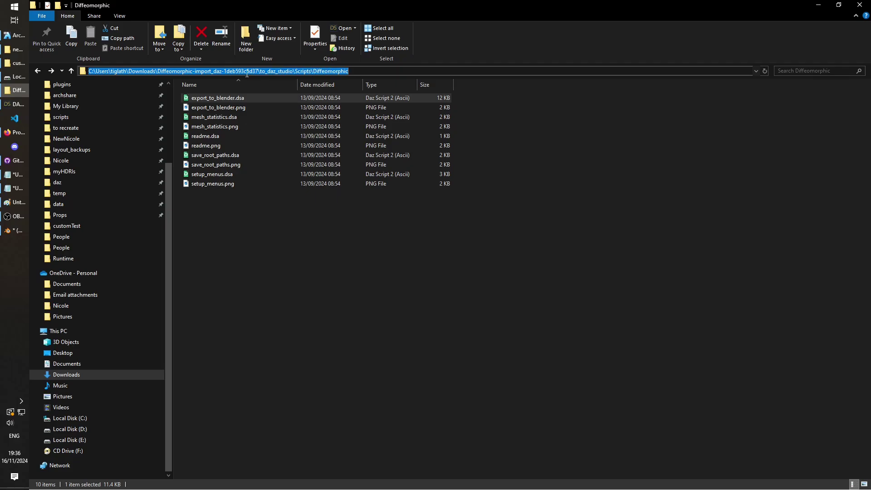
pyautogui.click(267, 70)
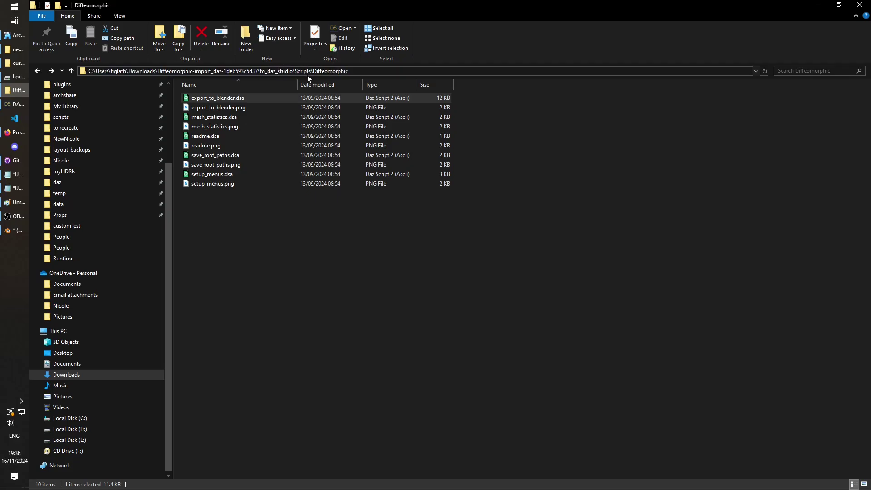
pyautogui.doubleClick(222, 101)
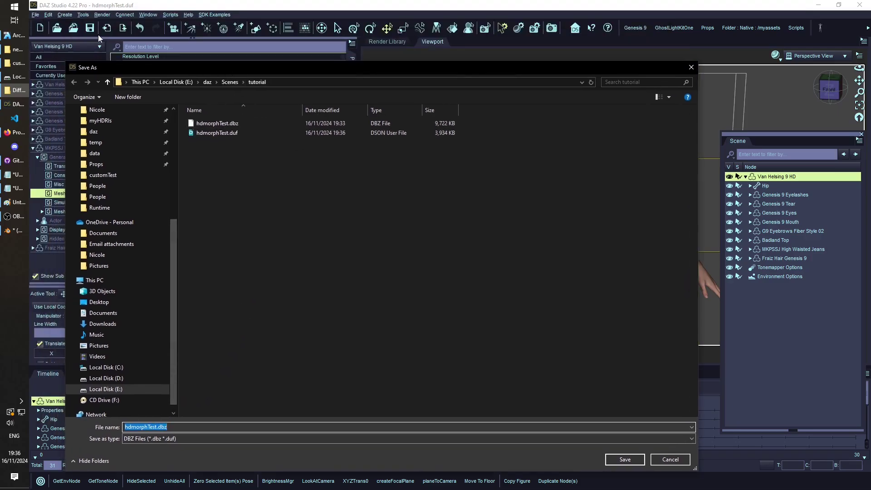
# Export the scene as hdmorphTest.dbz in the tutorial folder, with Export HD UVs enabled and Export HD disabled
pyautogui.click(626, 459)
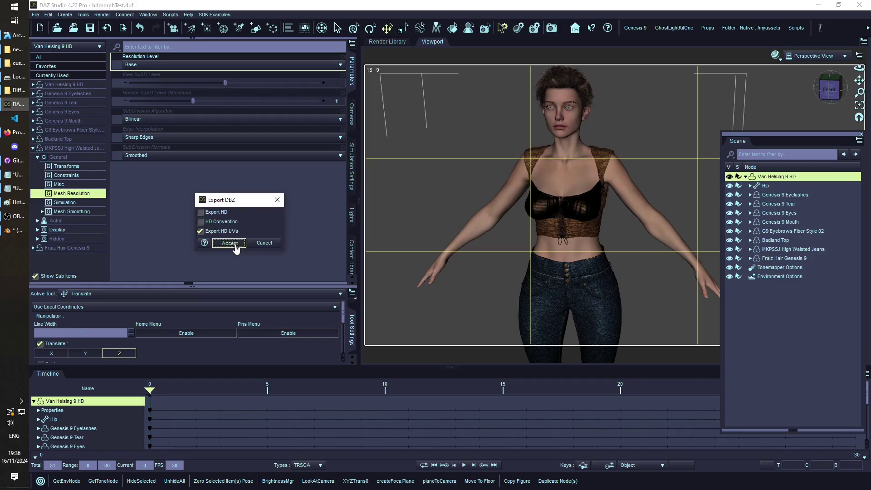
pyautogui.click(230, 243)
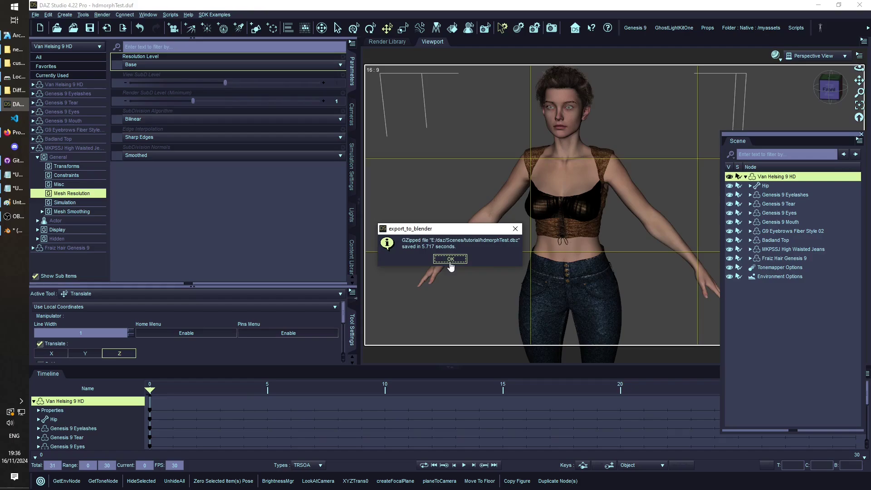
pyautogui.click(446, 263)
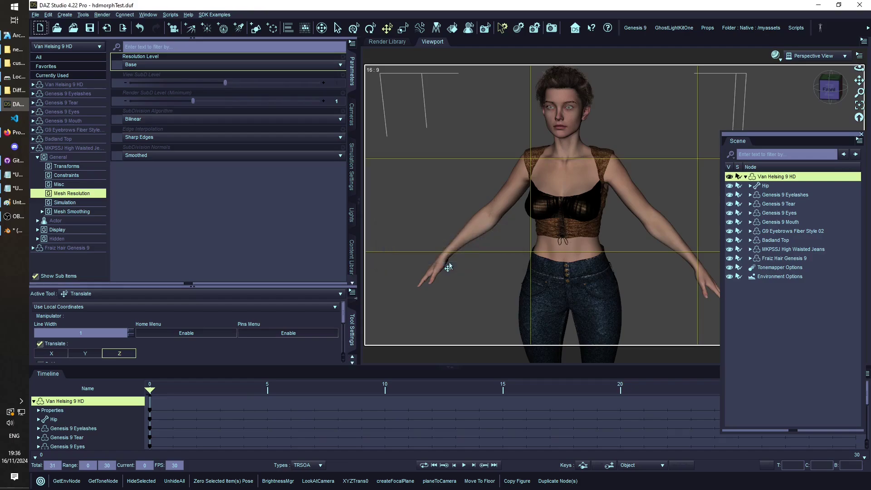
# Switch to Blender and delete the default camera, cube and light
pyautogui.click(14, 230)
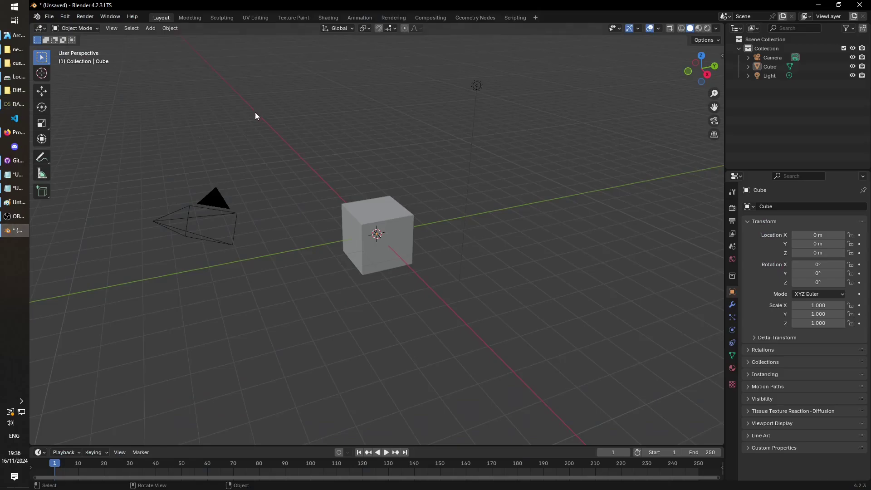
pyautogui.moveTo(178, 66); pyautogui.dragTo(524, 325)
pyautogui.press('Delete')
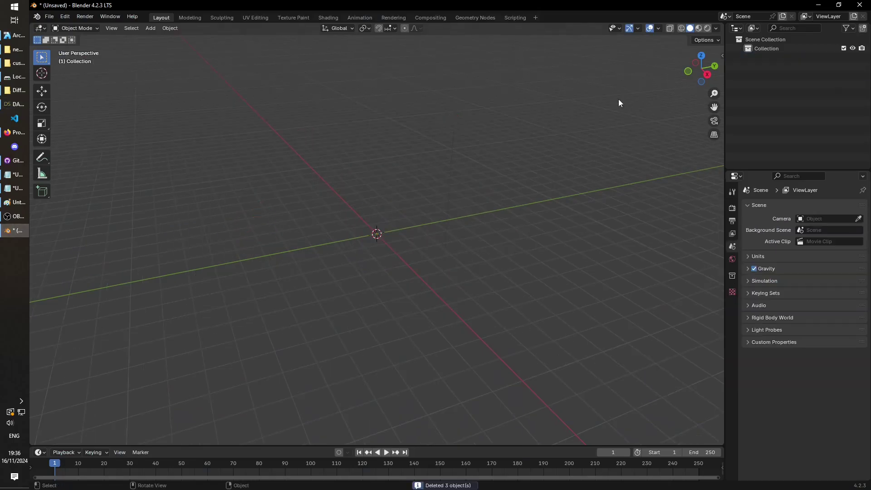
# Import hdmorphTest.duf from E:\daz\Scenes\tutorial\ with Easy Import DAZ, using DBZ File mesh fitting and the Extended Principled material method
pyautogui.click(721, 54)
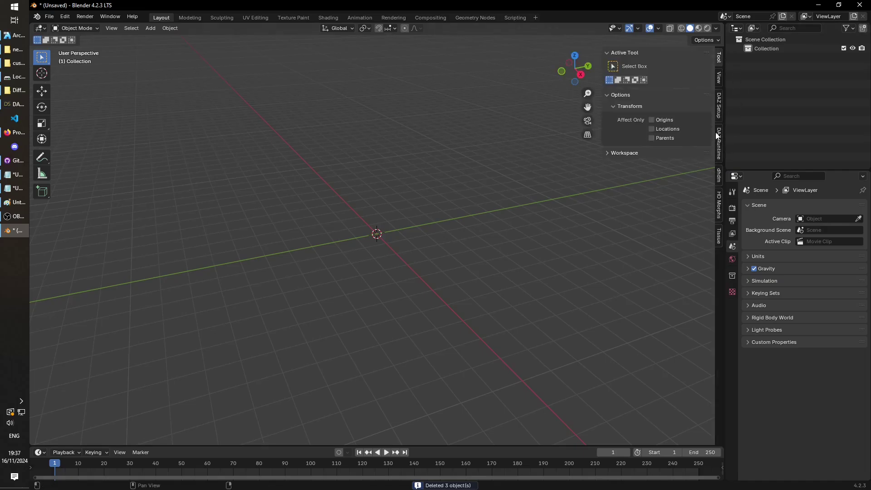
pyautogui.click(719, 115)
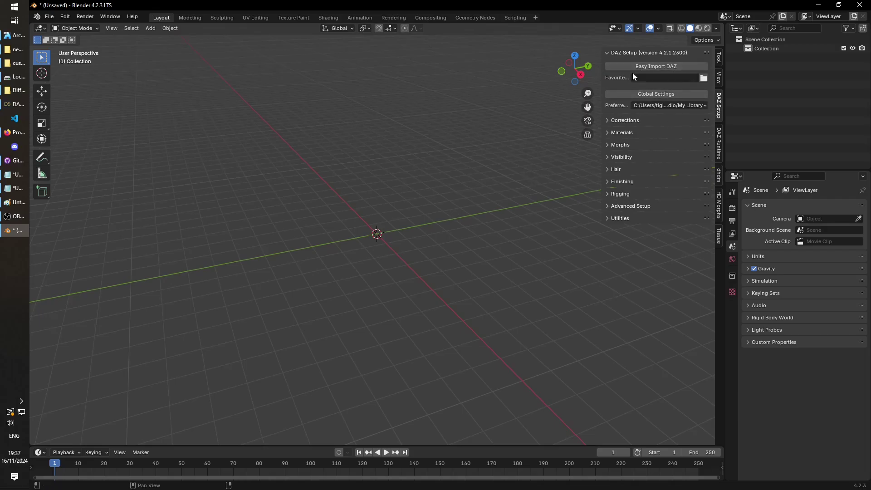
pyautogui.click(685, 67)
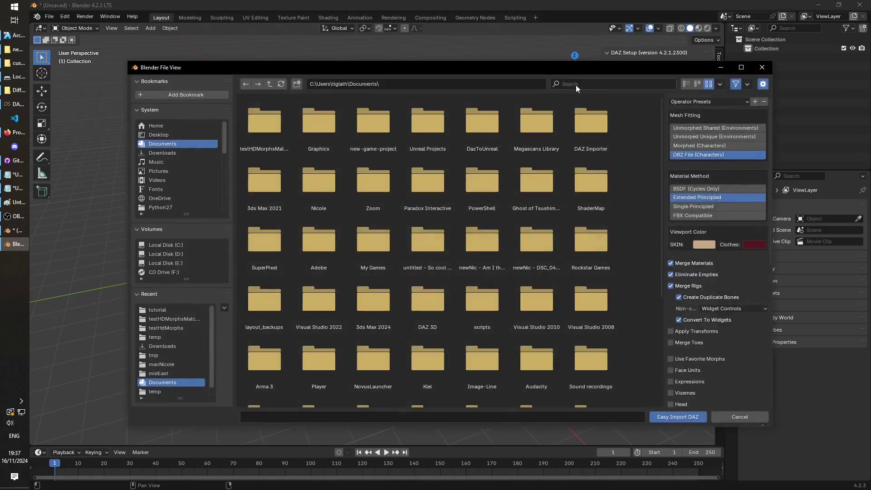
pyautogui.click(407, 82)
pyautogui.hotkey('ctrl', 'a')
pyautogui.write('E:\\daz\\Scenes\\tutorial\\')
pyautogui.press('Return')
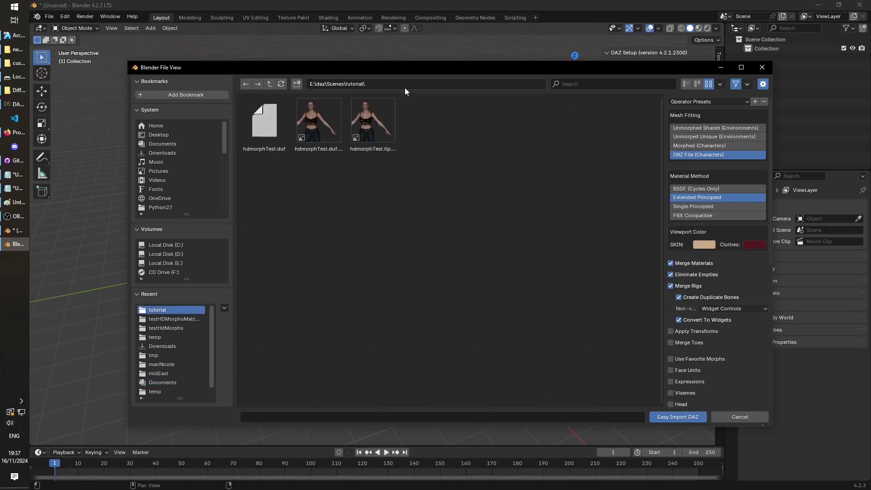
pyautogui.click(268, 127)
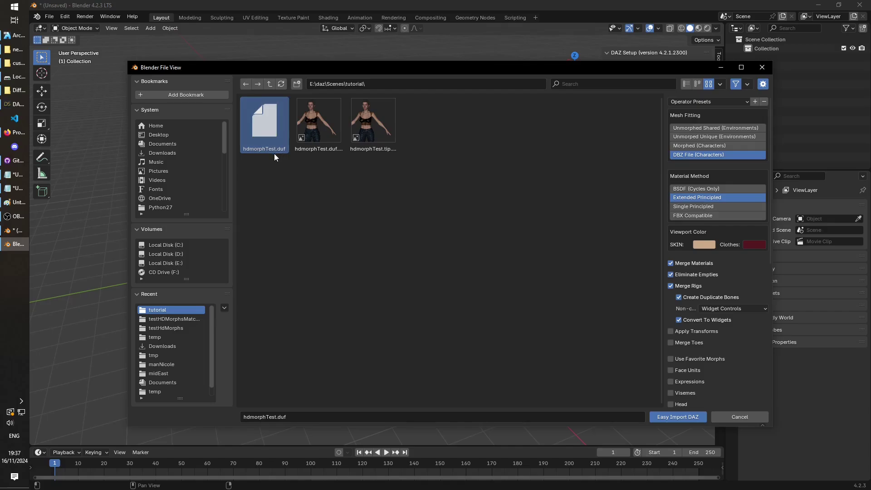
pyautogui.doubleClick(268, 124)
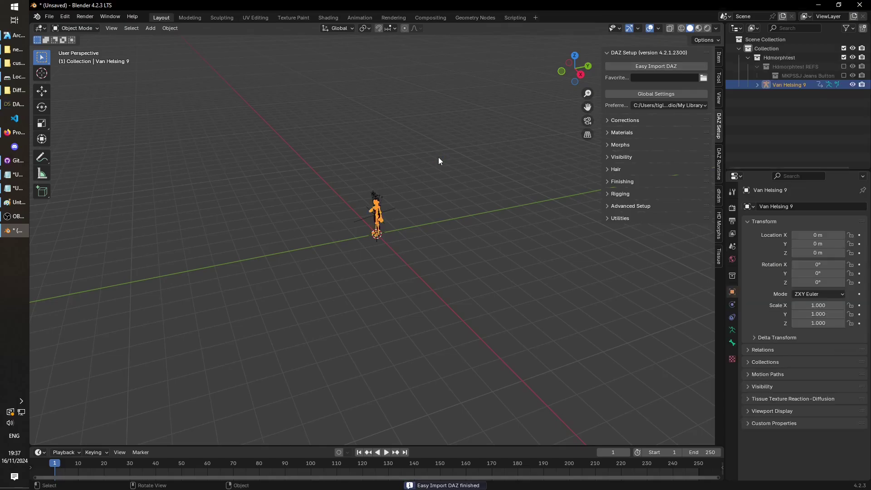
# Remove the Armature and Subsurf modifiers from the Van Helsing 9 Mesh object
pyautogui.keyDown('ctrl'); pyautogui.moveTo(439, 159); pyautogui.dragTo(483, 231, button='middle'); pyautogui.keyUp('ctrl')
pyautogui.scroll(5, 468, 174)
pyautogui.scroll(2, 411, 192)
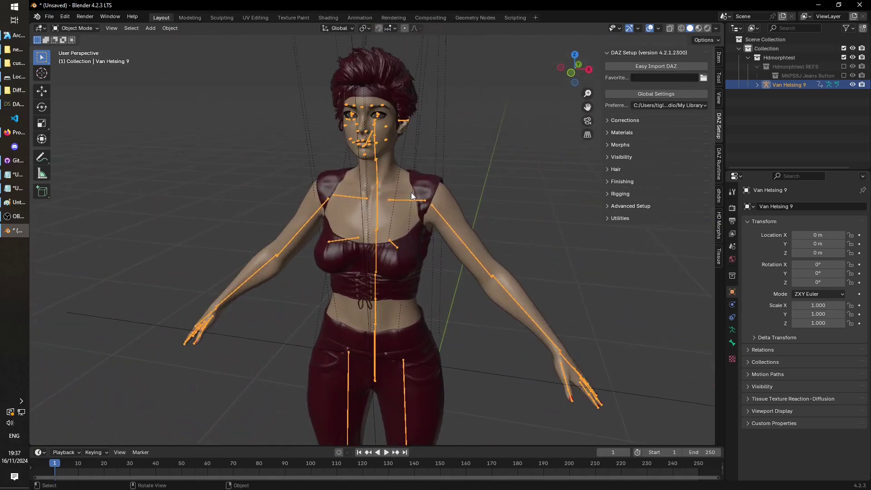
pyautogui.scroll(2, 447, 225)
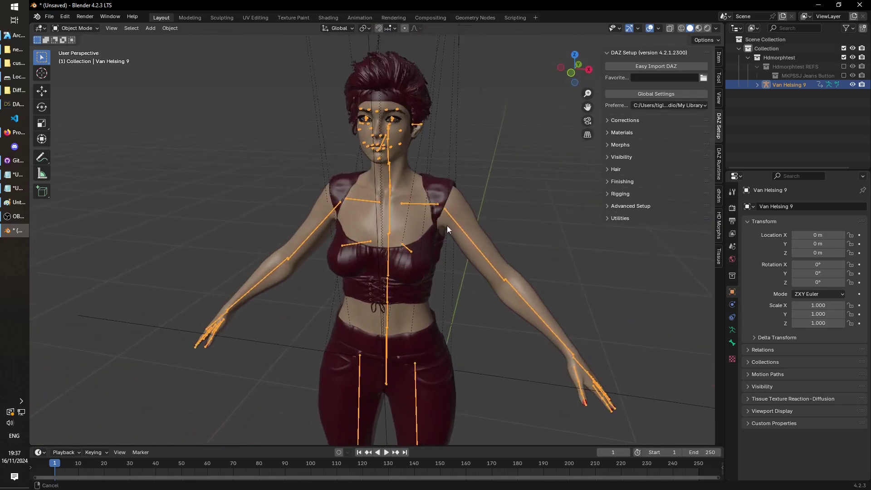
pyautogui.click(757, 84)
pyautogui.scroll(-2, 756, 88)
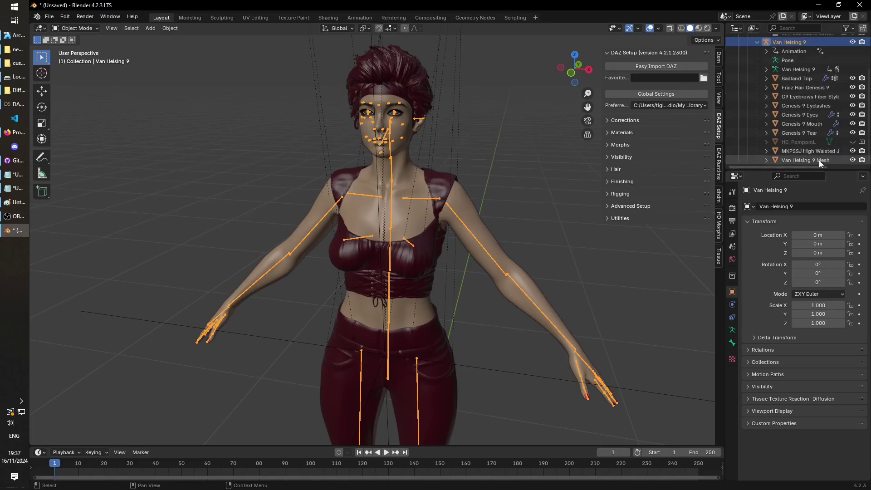
pyautogui.scroll(2, 799, 105)
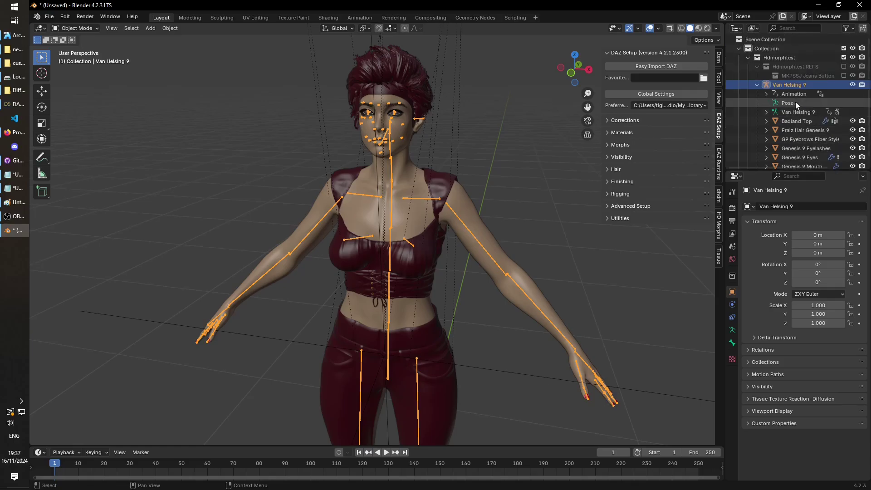
pyautogui.scroll(-2, 802, 105)
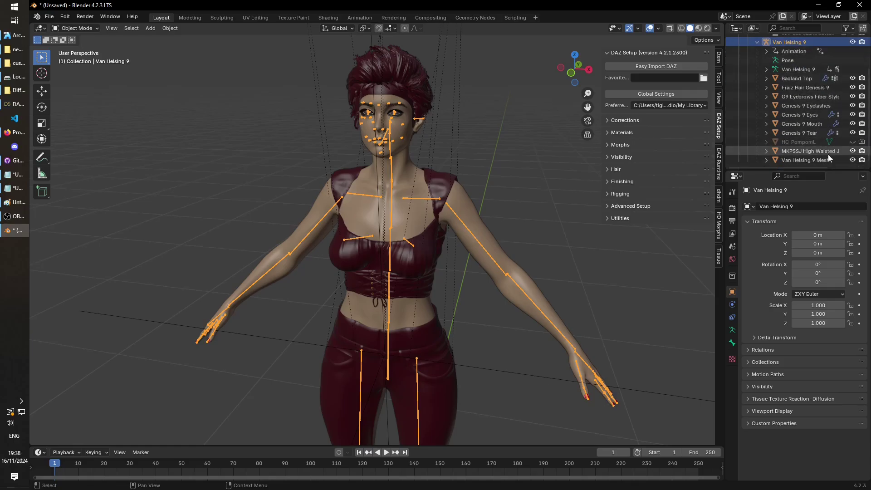
pyautogui.click(815, 159)
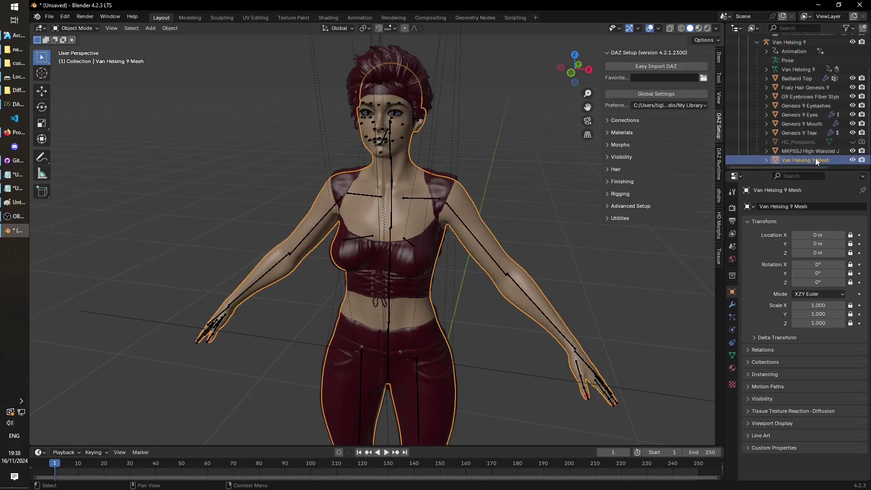
pyautogui.click(732, 307)
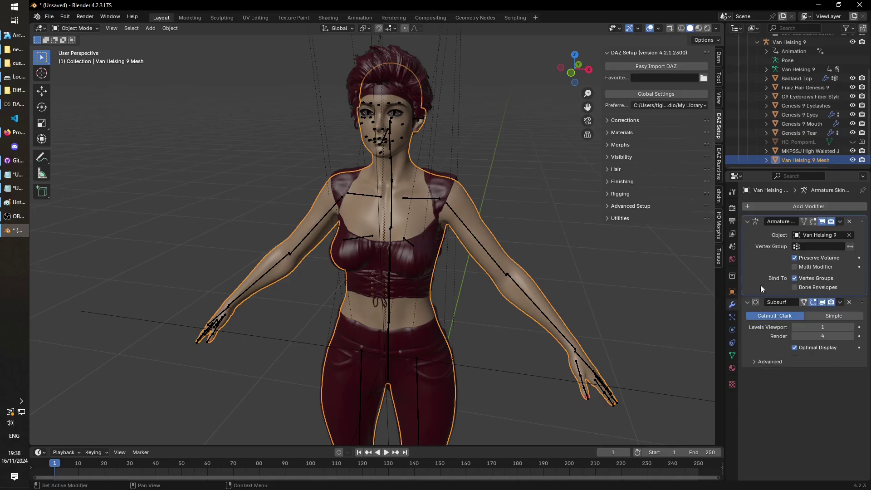
pyautogui.click(850, 223)
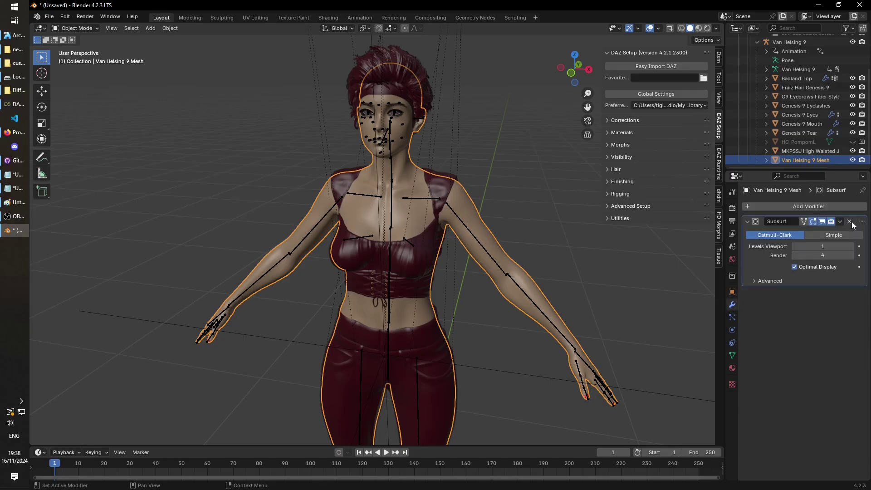
pyautogui.click(850, 223)
# Add a Multiresolution modifier to the Van Helsing 9 Mesh and subdivide it to level 4
pyautogui.click(811, 206)
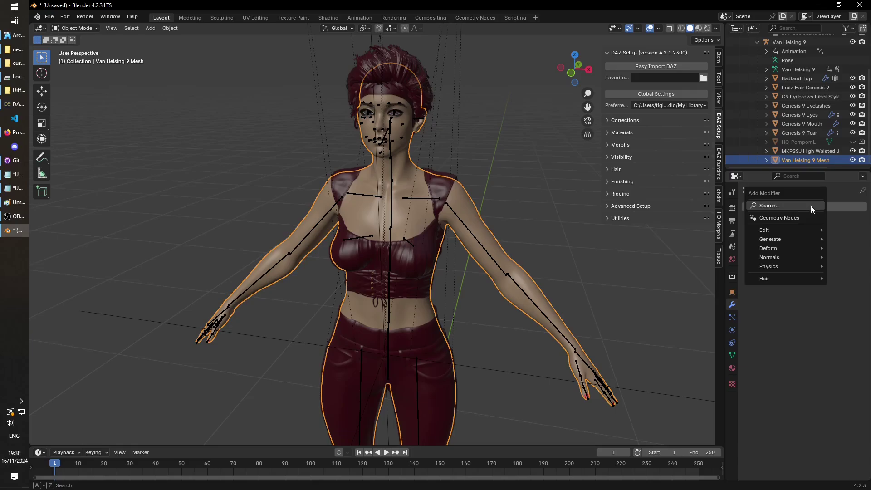
pyautogui.write('mu')
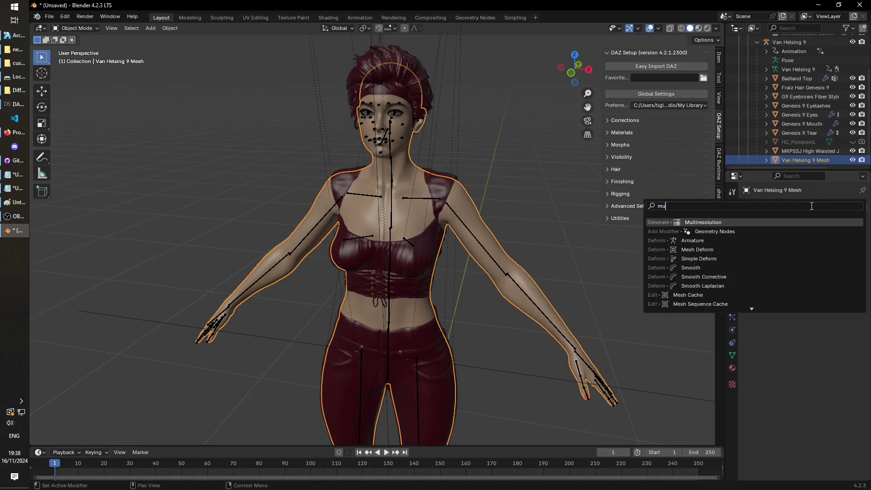
pyautogui.press('Return')
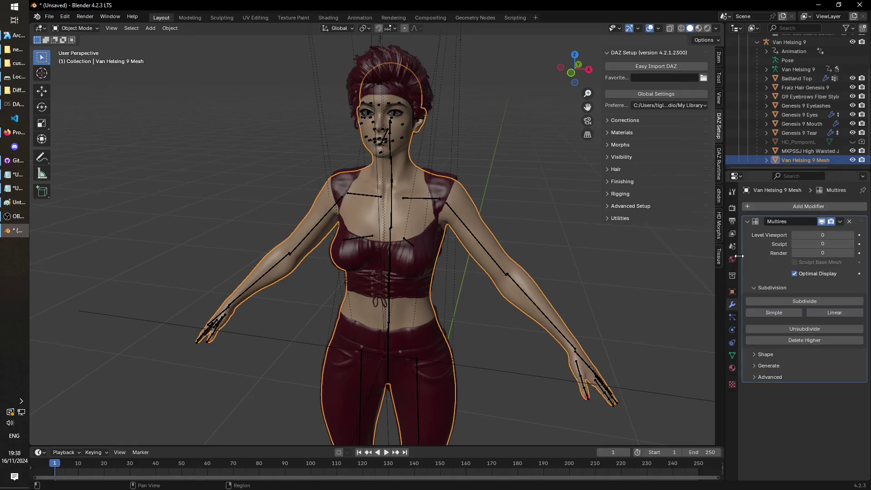
pyautogui.click(812, 301)
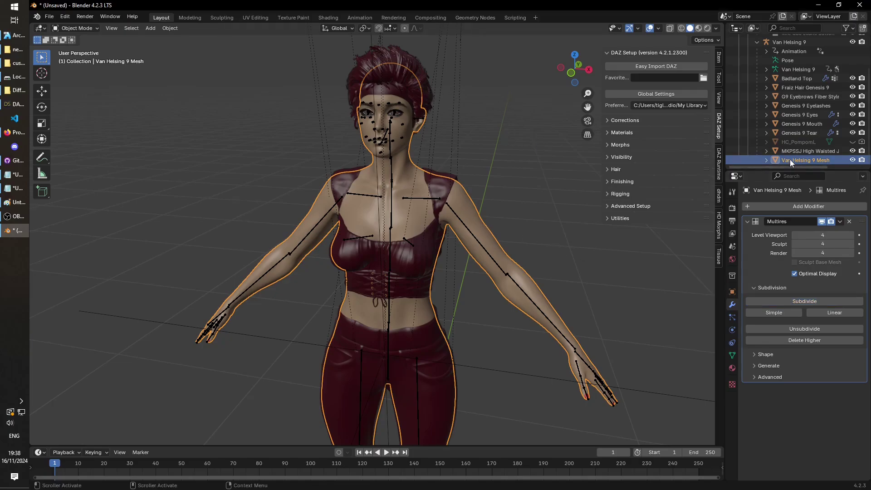
# Sculpt rough raised test strokes across the character's upper chest with the Clay Strips brush in the Sculpting workspace
pyautogui.click(213, 17)
pyautogui.scroll(8, 302, 152)
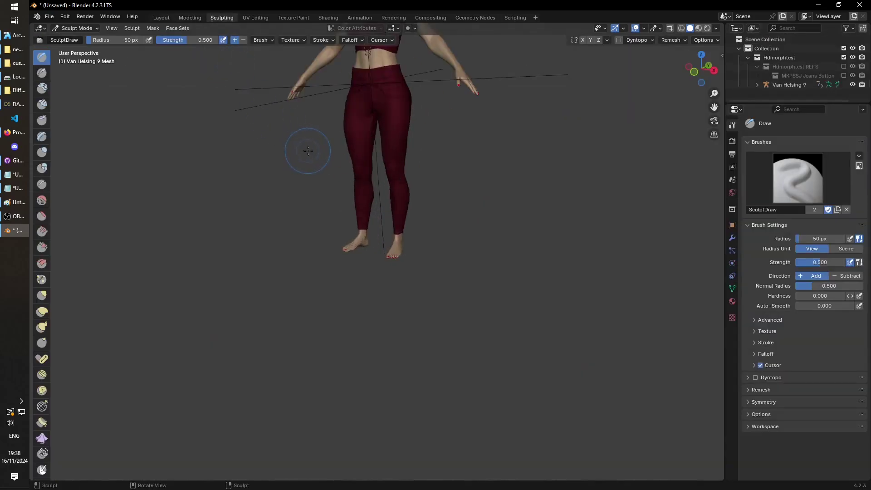
pyautogui.keyDown('shift'); pyautogui.moveTo(428, 358); pyautogui.dragTo(426, 472, button='middle'); pyautogui.keyUp('shift')
pyautogui.scroll(6, 423, 171)
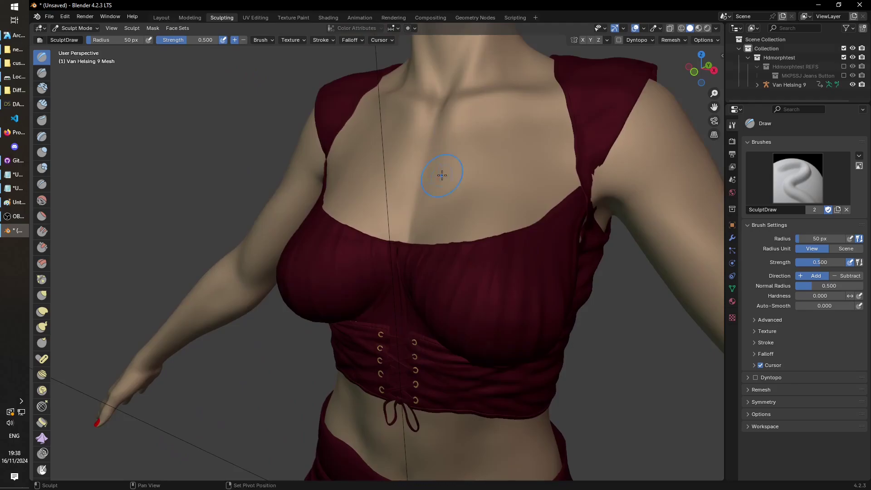
pyautogui.scroll(-2, 383, 247)
pyautogui.scroll(3, 384, 251)
pyautogui.scroll(2, 386, 254)
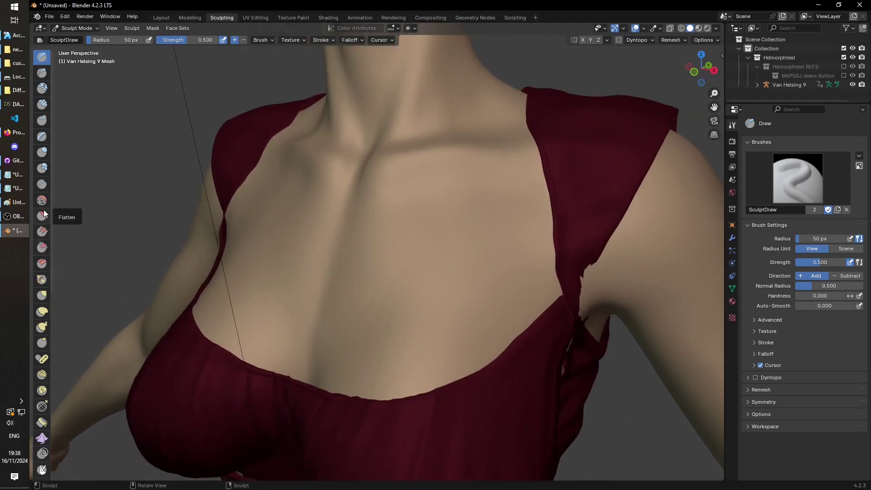
pyautogui.click(43, 103)
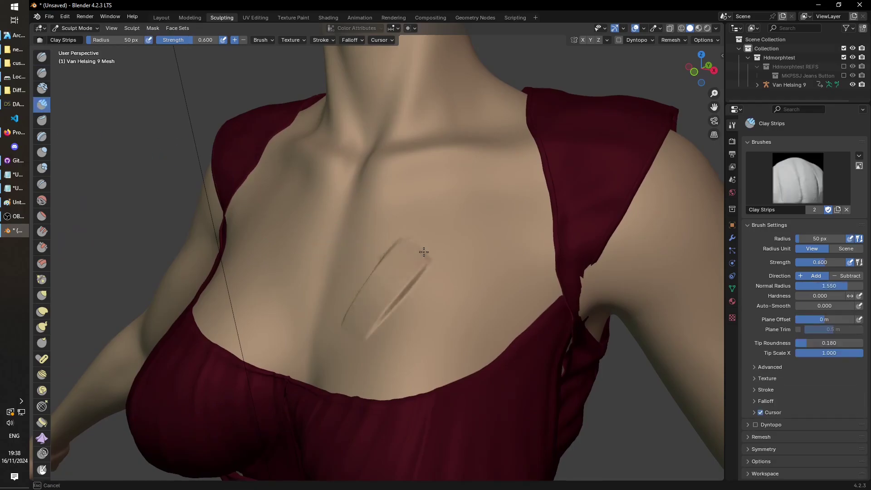
pyautogui.moveTo(434, 248)
pyautogui.mouseDown()
pyautogui.moveTo(424, 295)
pyautogui.moveTo(461, 304)
pyautogui.moveTo(449, 238)
pyautogui.moveTo(355, 264)
pyautogui.moveTo(341, 318)
pyautogui.moveTo(481, 350)
pyautogui.moveTo(517, 245)
pyautogui.moveTo(432, 205)
pyautogui.moveTo(354, 234)
pyautogui.moveTo(292, 272)
pyautogui.mouseUp()
pyautogui.scroll(4, 423, 282)
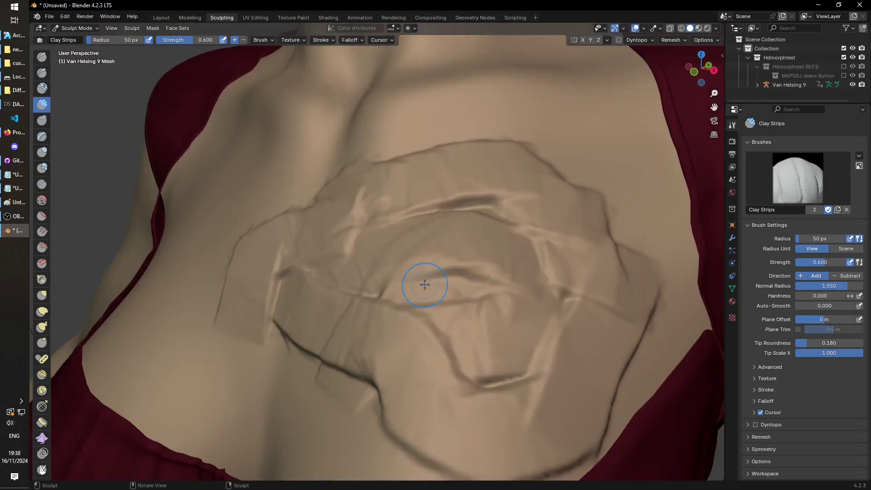
pyautogui.scroll(-3, 424, 284)
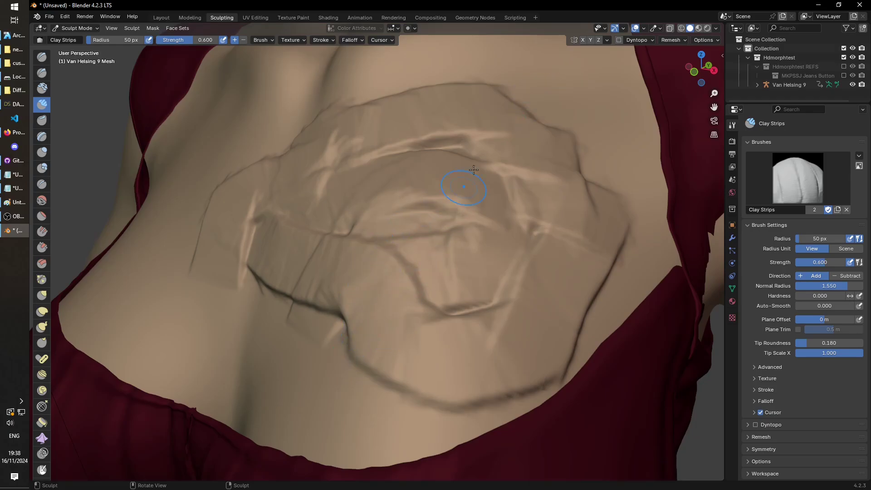
pyautogui.scroll(-3, 372, 247)
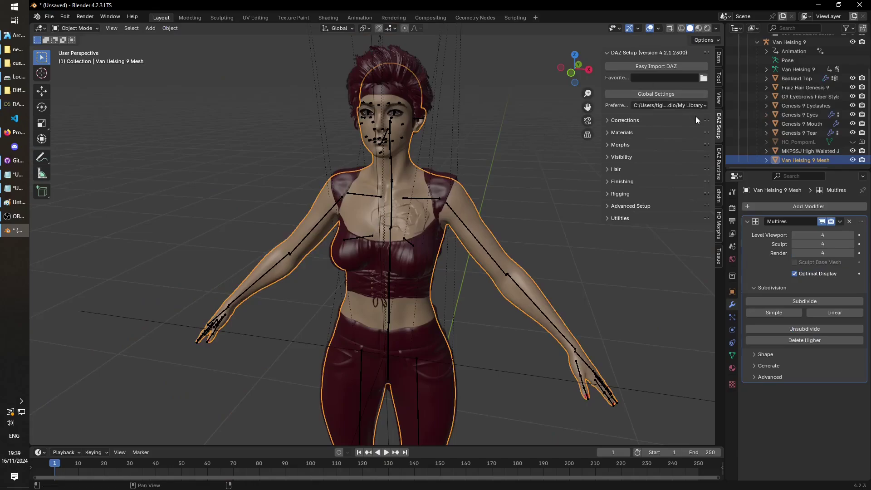
# Show the dhdm add-on settings in the Layout workspace, expand the New HD morph section and widen the sidebar
pyautogui.click(718, 194)
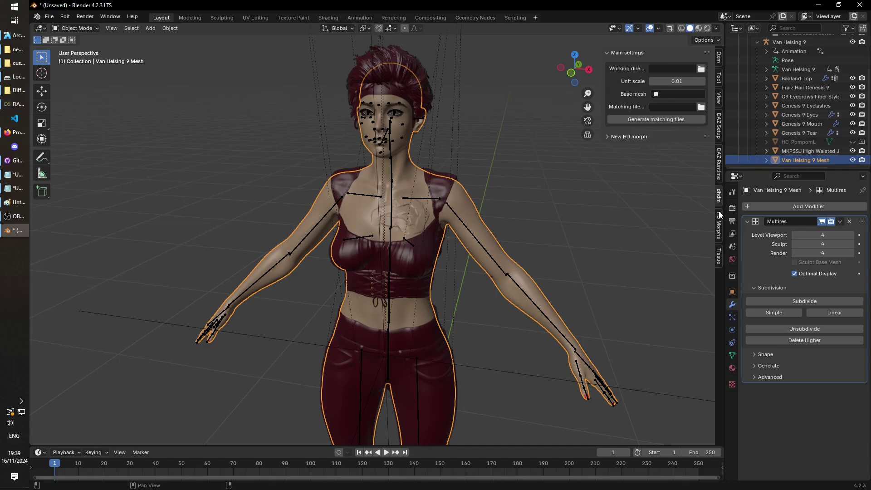
pyautogui.click(720, 216)
pyautogui.click(718, 176)
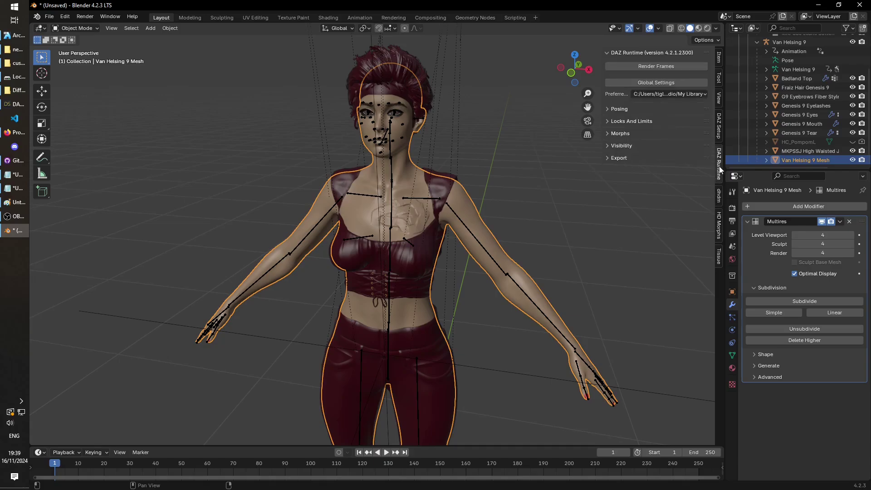
pyautogui.click(718, 135)
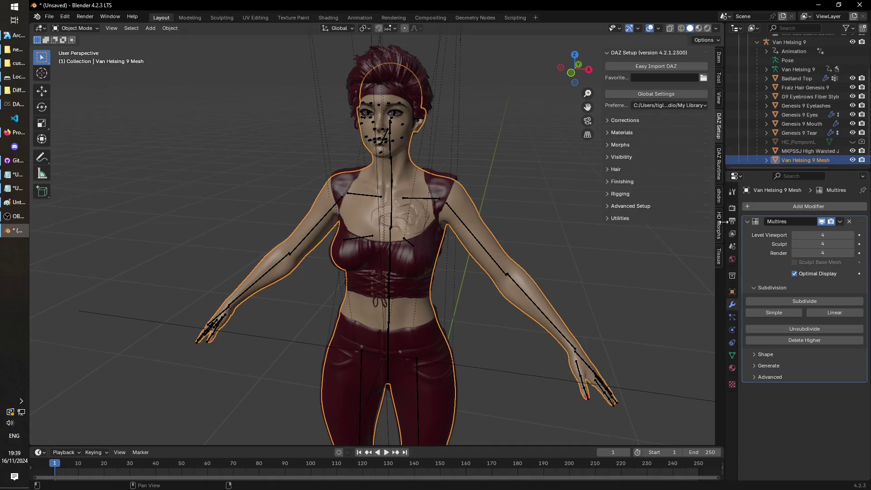
pyautogui.click(719, 198)
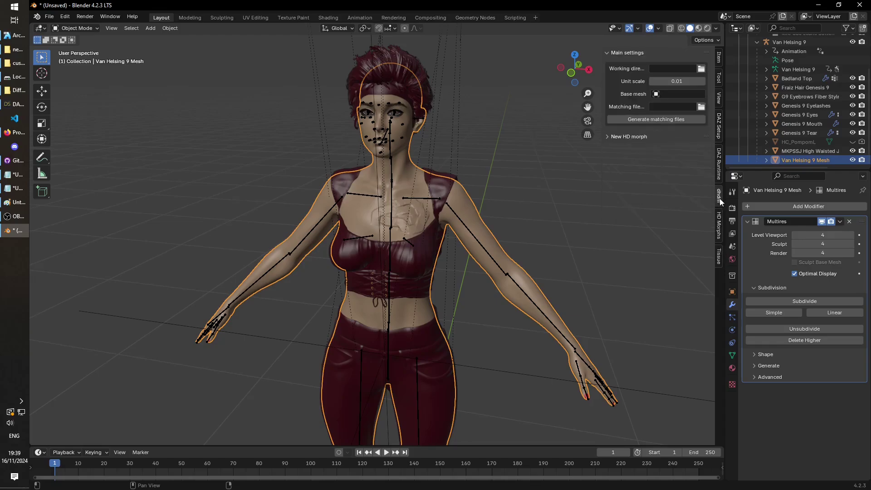
pyautogui.click(639, 137)
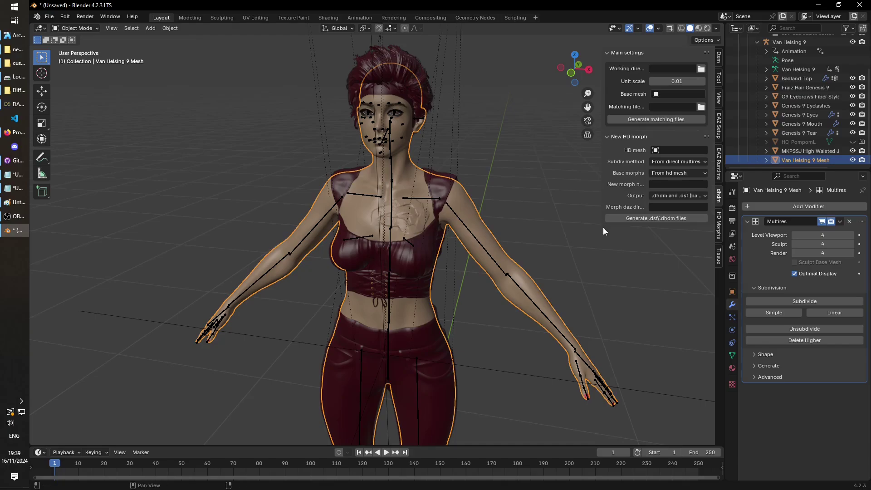
pyautogui.moveTo(604, 228); pyautogui.dragTo(446, 274)
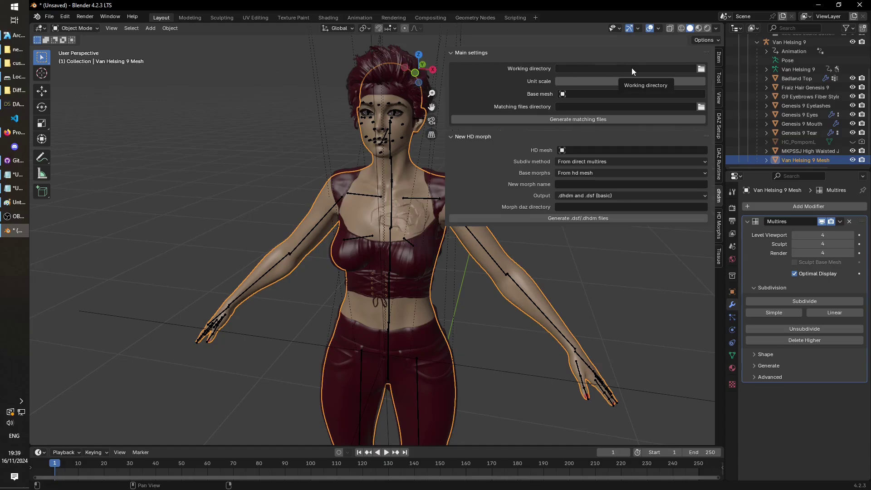
pyautogui.click(702, 69)
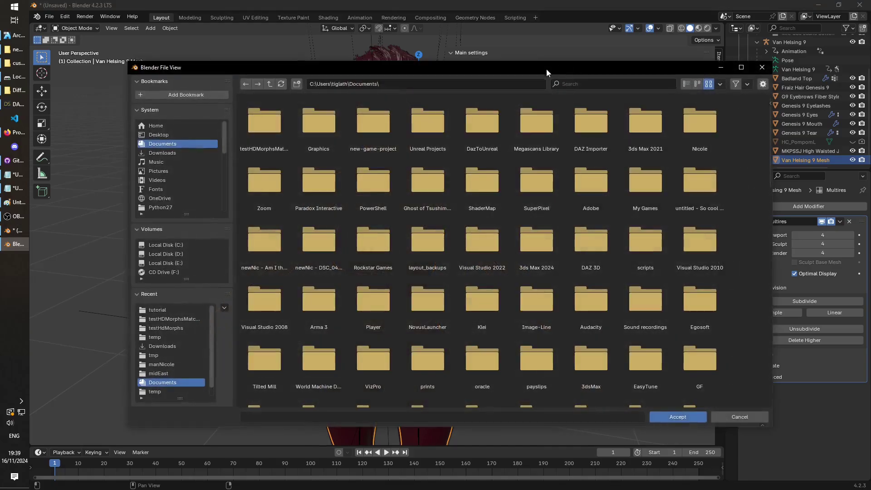
pyautogui.click(270, 124)
pyautogui.doubleClick(269, 124)
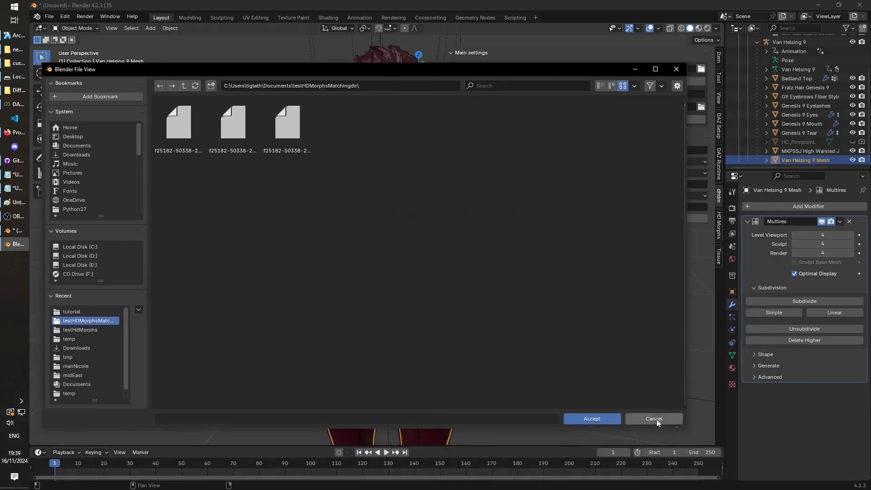
pyautogui.click(654, 418)
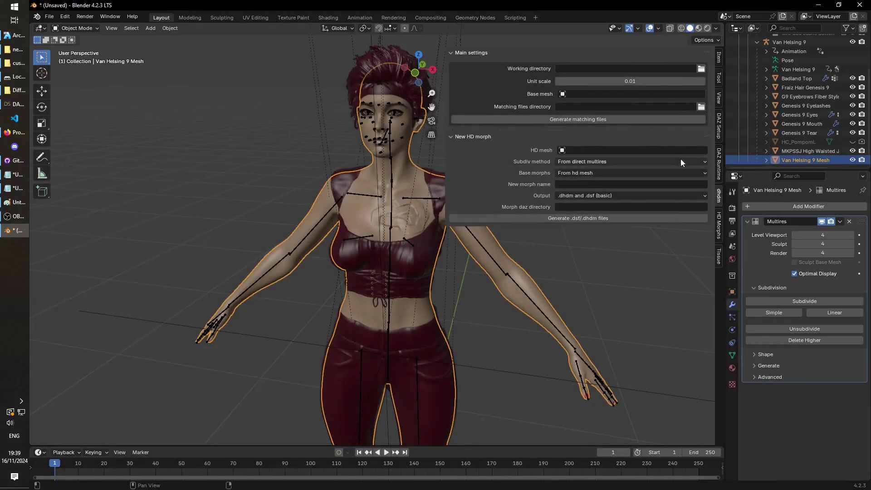
# Set the dhdm matching files directory to the testHDMorphsMatchingdir folder in Documents
pyautogui.click(701, 107)
pyautogui.doubleClick(252, 135)
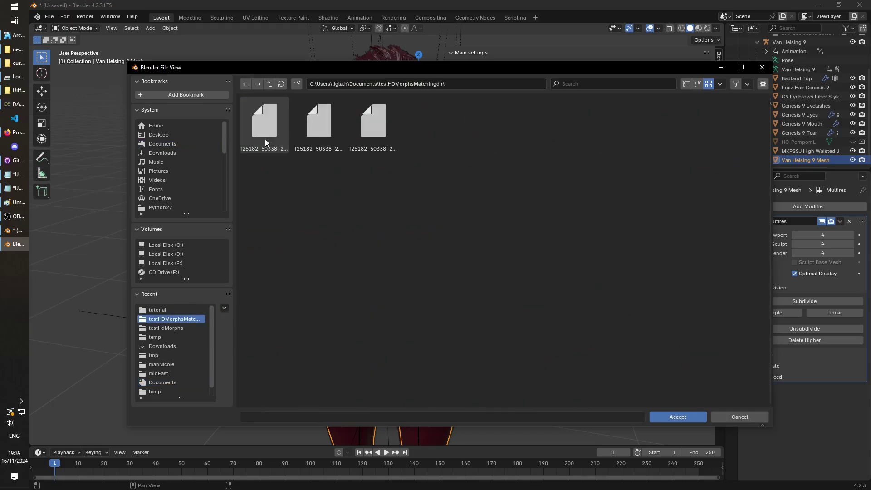
pyautogui.click(677, 416)
# Set the dhdm working directory to the testHdMorphs folder in Downloads
pyautogui.click(701, 68)
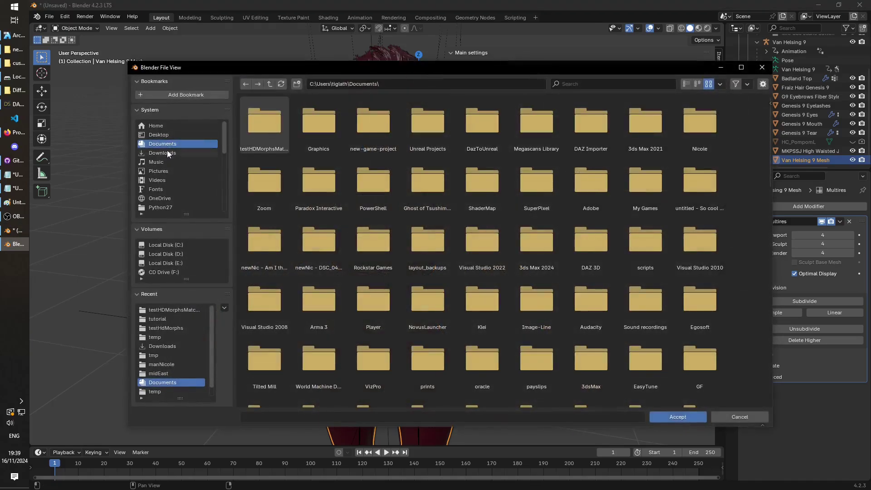
pyautogui.click(167, 153)
pyautogui.doubleClick(277, 130)
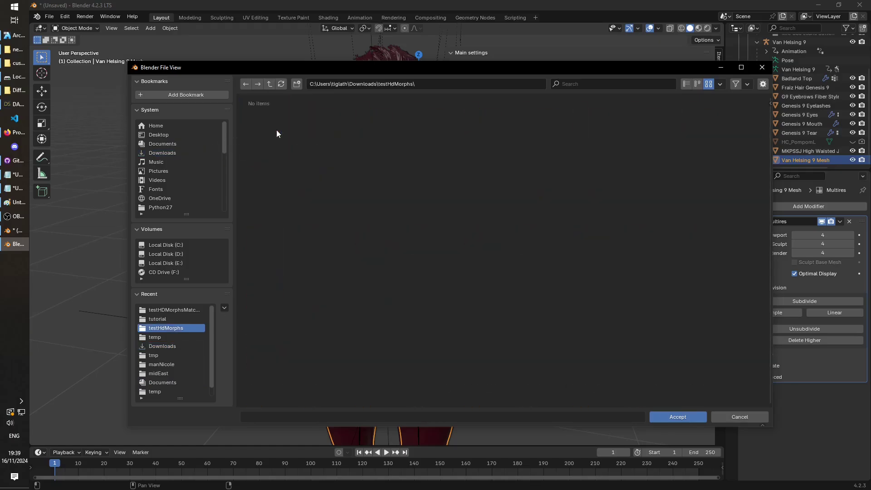
pyautogui.click(666, 418)
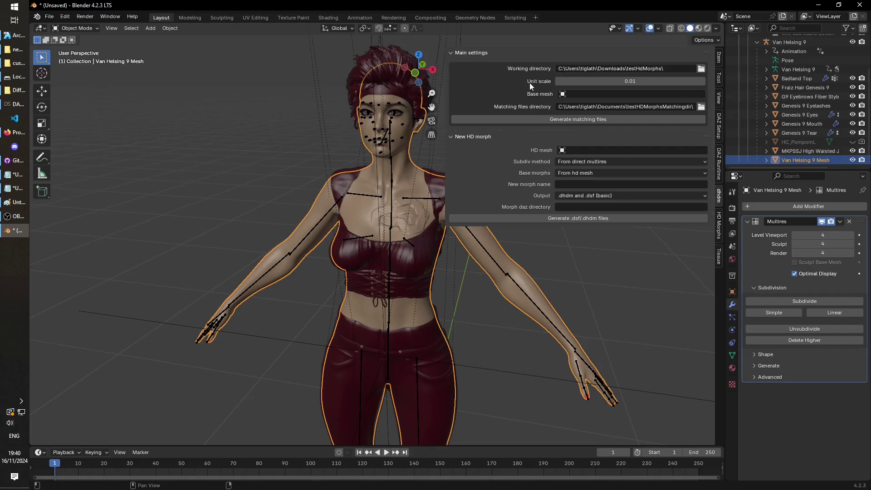
# Choose Van Helsing 9 Mesh as base mesh and generate matching files with max subdivisions 4 and Overwrite all enabled
pyautogui.click(655, 95)
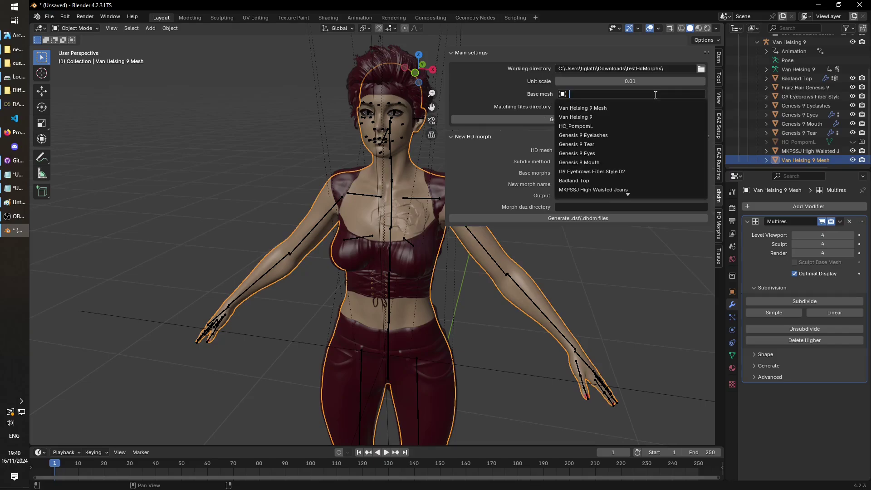
pyautogui.click(600, 108)
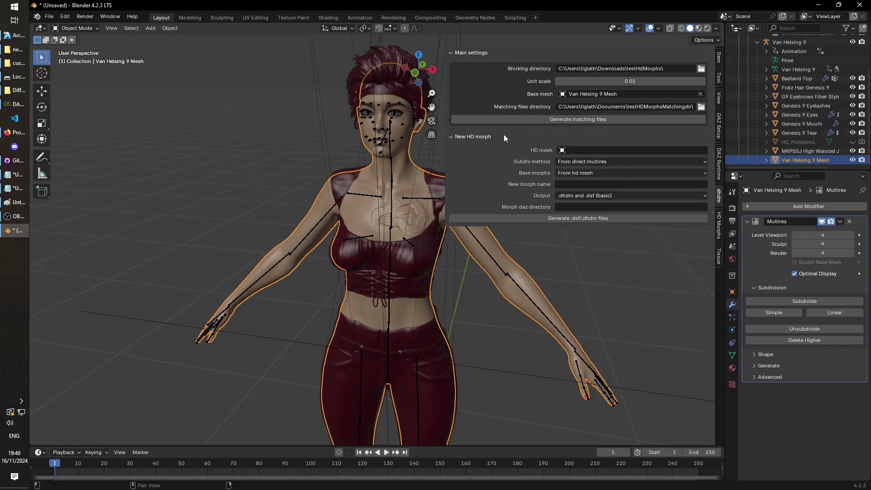
pyautogui.click(535, 119)
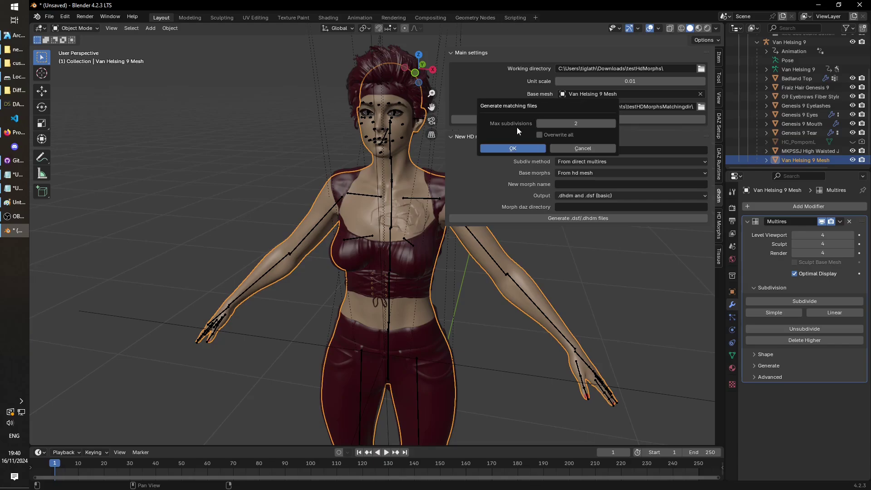
pyautogui.click(611, 121)
pyautogui.click(611, 121)
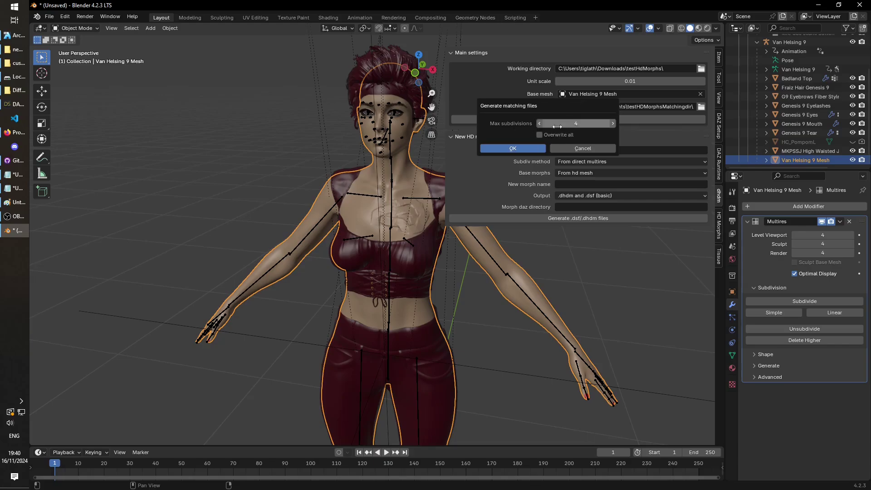
pyautogui.click(539, 135)
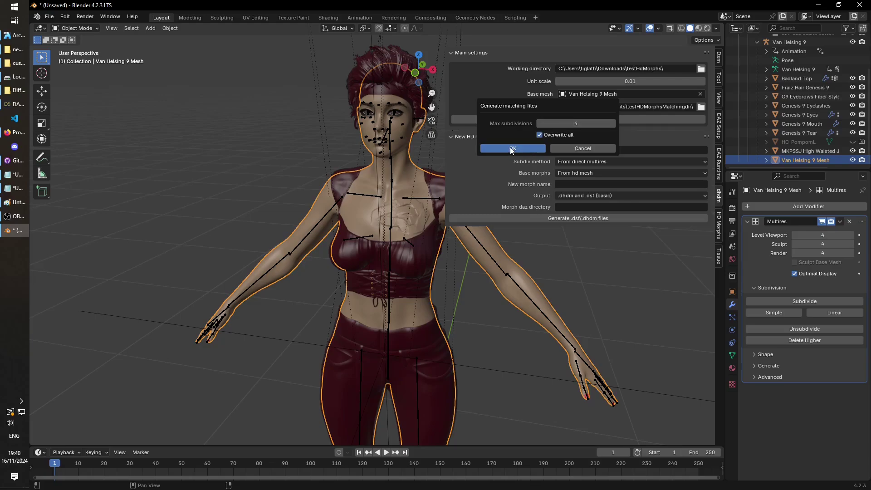
pyautogui.click(510, 147)
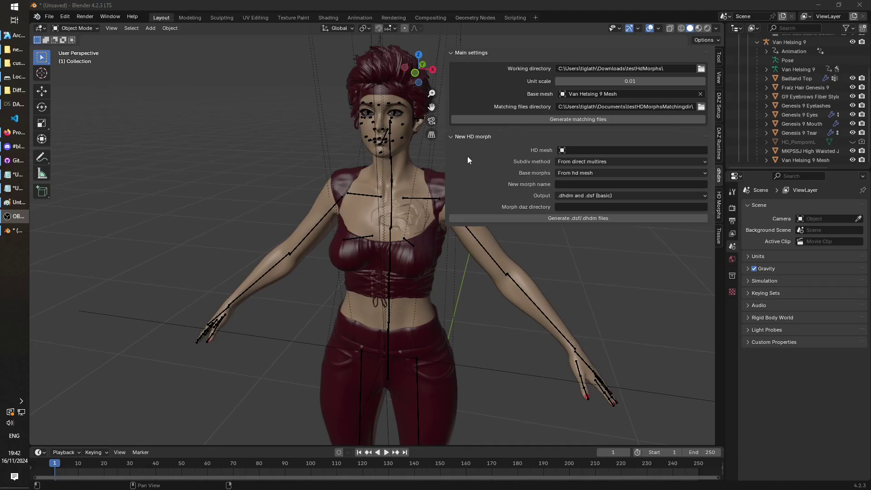
# Choose Van Helsing 9 Mesh as the HD mesh and name the new morph TutorialMHDMorph
pyautogui.click(653, 150)
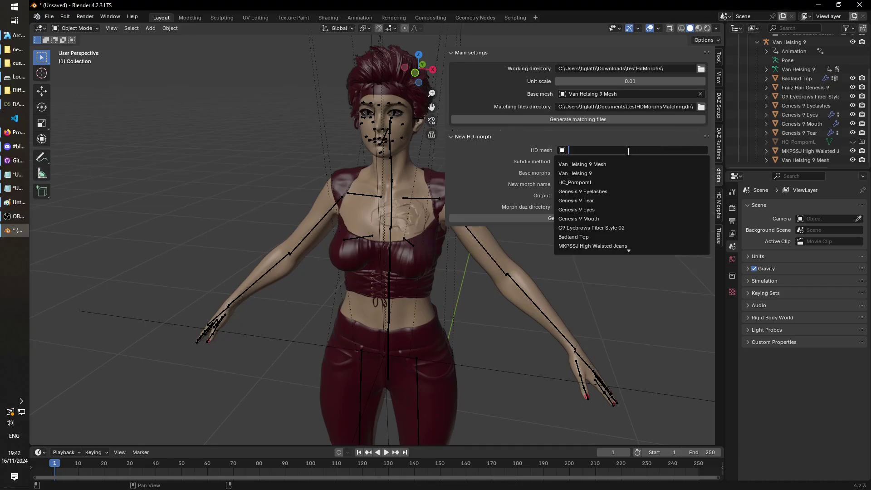
pyautogui.click(608, 163)
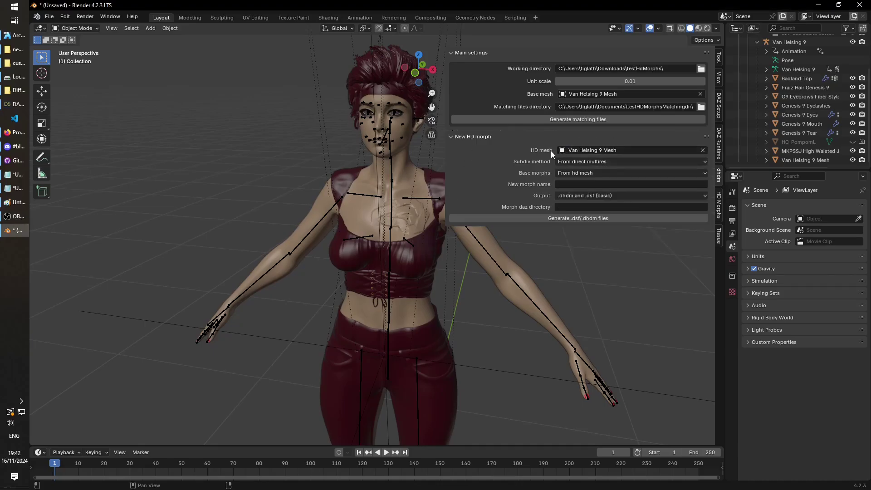
pyautogui.click(570, 185)
pyautogui.write('TutorialMHDMorph')
# Set the morph DAZ directory to \data\DAZ 3D\Genesis 9\Base\Morphs\TutorialMorphs\
pyautogui.click(574, 208)
pyautogui.write('\\data\\DAZ 3D\\Genesis 9\\Base\\Morphs')
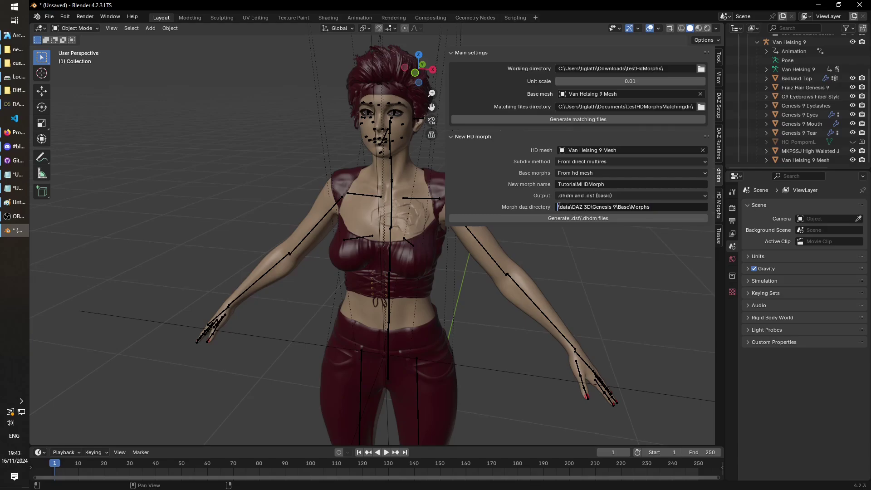
pyautogui.moveTo(559, 207); pyautogui.dragTo(573, 209)
pyautogui.click(652, 206)
pyautogui.write('\\TutorialMorphs')
pyautogui.press('Left')
pyautogui.press('Left')
pyautogui.press('Left')
pyautogui.press('Left')
pyautogui.press('Left')
pyautogui.press('Left')
pyautogui.press('Left')
pyautogui.press('Left')
pyautogui.press('Left')
pyautogui.press('Left')
pyautogui.press('Left')
pyautogui.press('Left')
pyautogui.press('Left')
pyautogui.press('Left')
pyautogui.press('Left')
pyautogui.press('Left')
pyautogui.press('Left')
pyautogui.press('Left')
pyautogui.press('Left')
pyautogui.press('Left')
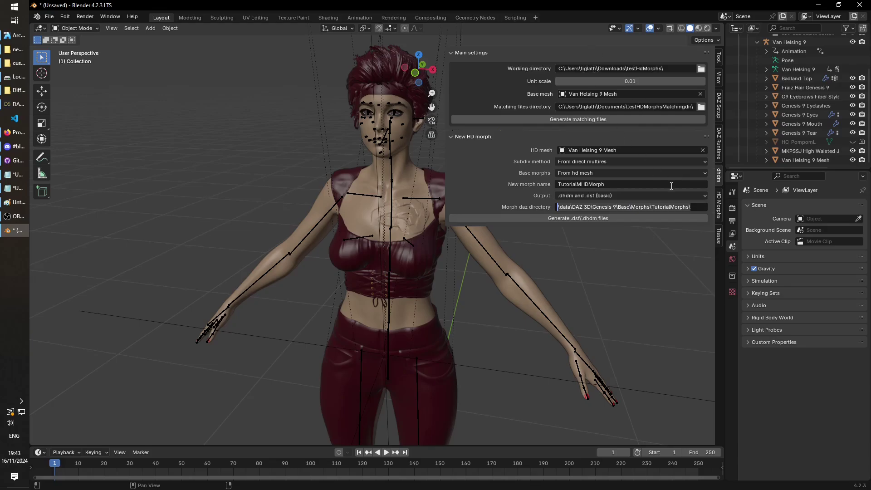
pyautogui.click(692, 207)
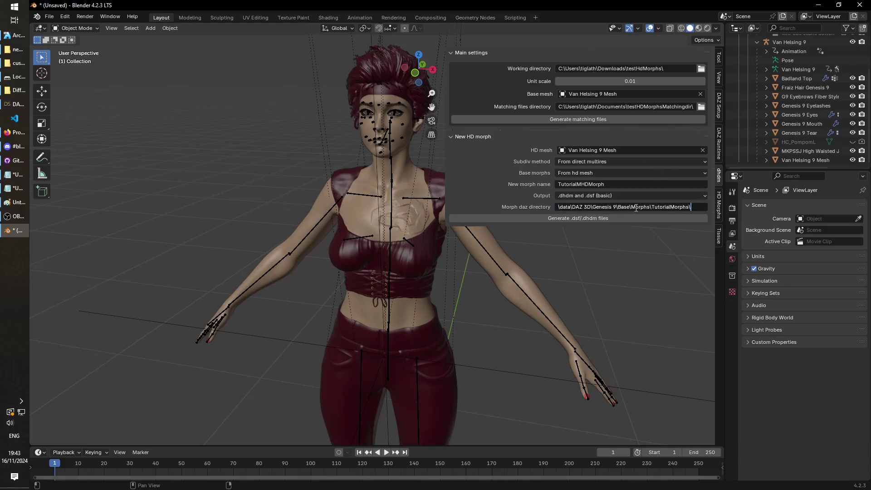
# Re-enter the morph DAZ directory as \data\DAZ 3D\Genesis 9\Base\Morphs\TutorialMorphs and generate the .dsf/.dhdm files
pyautogui.doubleClick(681, 208)
pyautogui.hotkey('ctrl', 'a')
pyautogui.press('BackSpace')
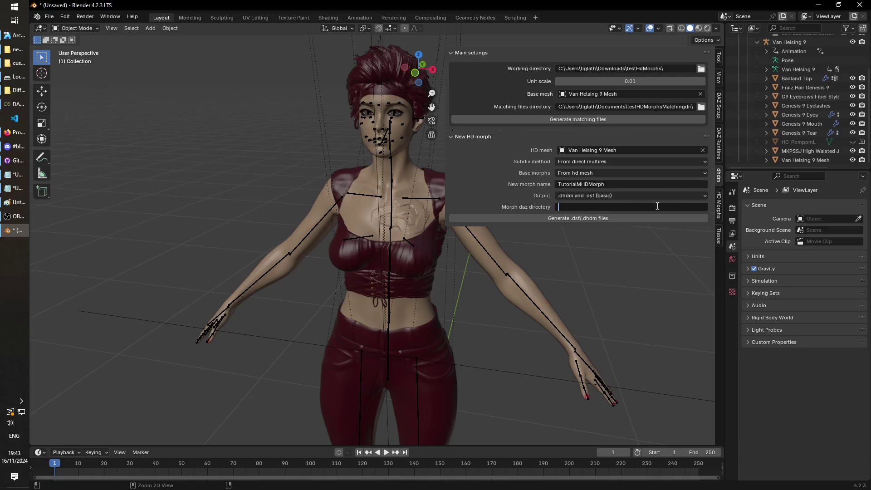
pyautogui.write('\\data\\DAZ 3D\\Genesis 9\\Base\\Morphs')
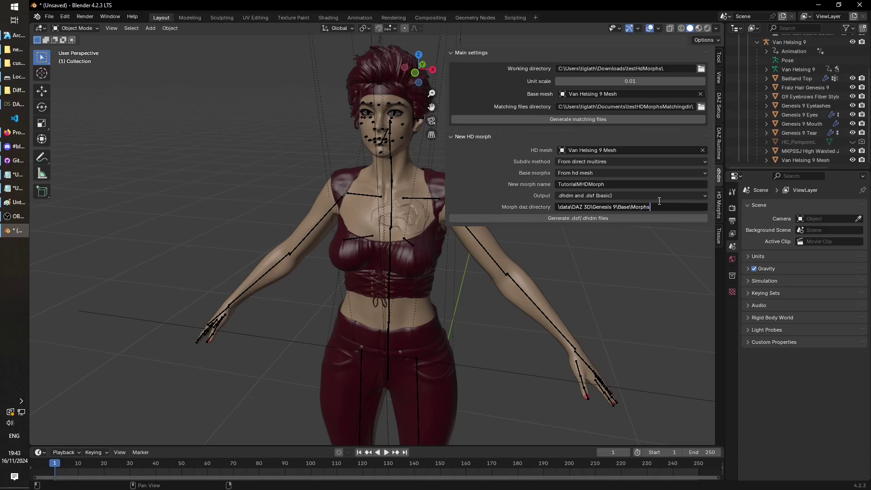
pyautogui.write('\\TutoirialMorphs')
pyautogui.hotkey('shift', 'Left')
pyautogui.hotkey('shift', 'Left')
pyautogui.hotkey('shift', 'Left')
pyautogui.hotkey('shift', 'Left')
pyautogui.hotkey('shift', 'Left')
pyautogui.hotkey('shift', 'Left')
pyautogui.hotkey('shift', 'Left')
pyautogui.hotkey('shift', 'Left')
pyautogui.hotkey('shift', 'Left')
pyautogui.hotkey('shift', 'Left')
pyautogui.hotkey('shift', 'Left')
pyautogui.hotkey('shift', 'Left')
pyautogui.hotkey('shift', 'Left')
pyautogui.hotkey('shift', 'Left')
pyautogui.click(618, 219)
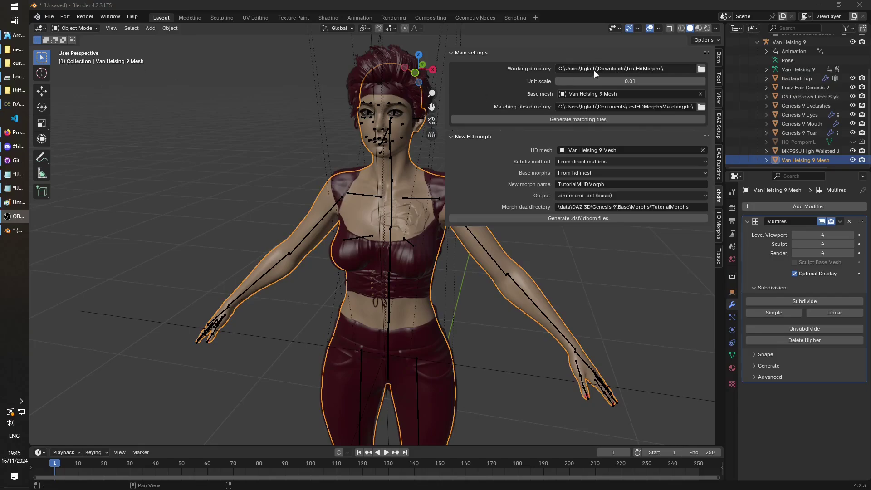
# In File Explorer, copy TutorialMHDMorph.dhdm and TutorialMHDMorph.dsf from the new_morphs folder under testHdMorphs\van helsing 9 mesh
pyautogui.click(20, 54)
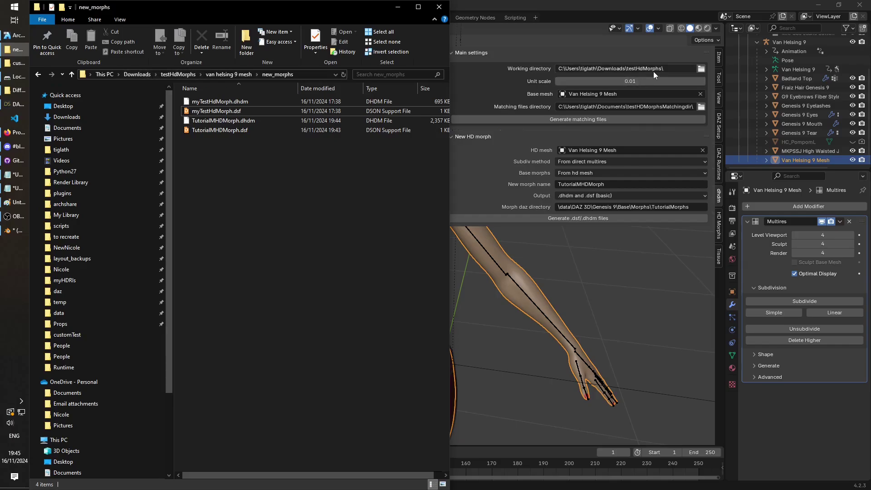
pyautogui.click(178, 74)
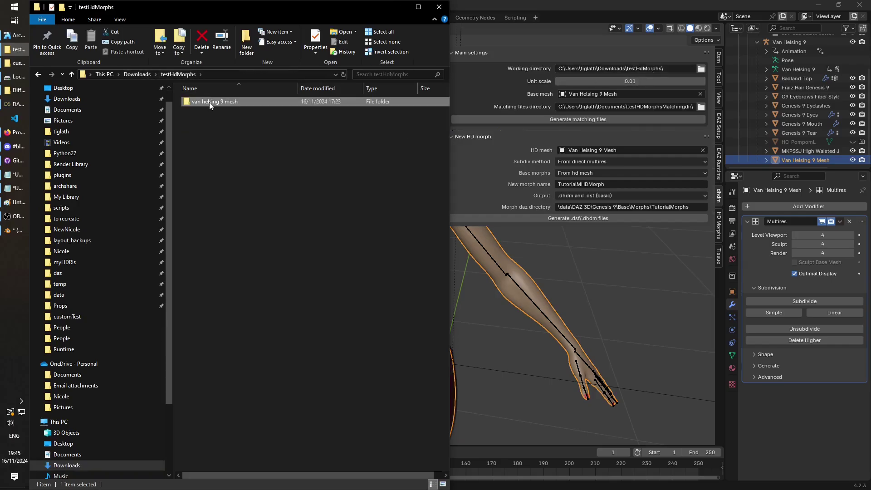
pyautogui.doubleClick(234, 105)
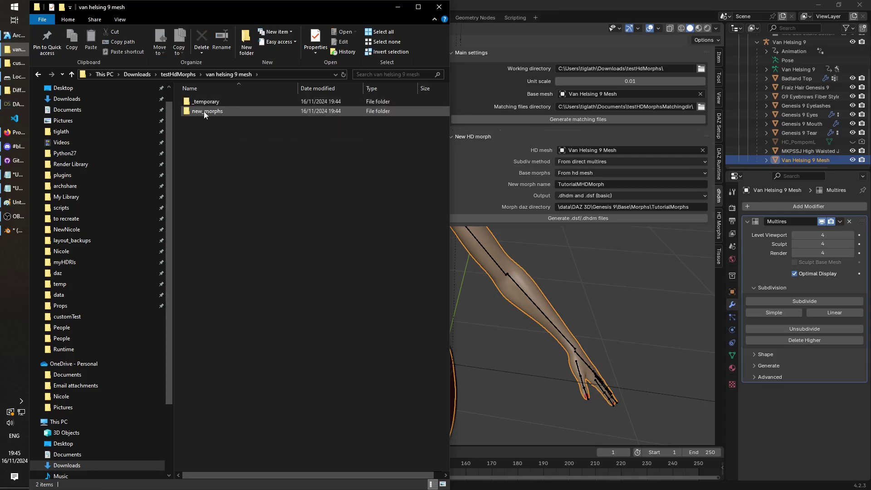
pyautogui.doubleClick(228, 113)
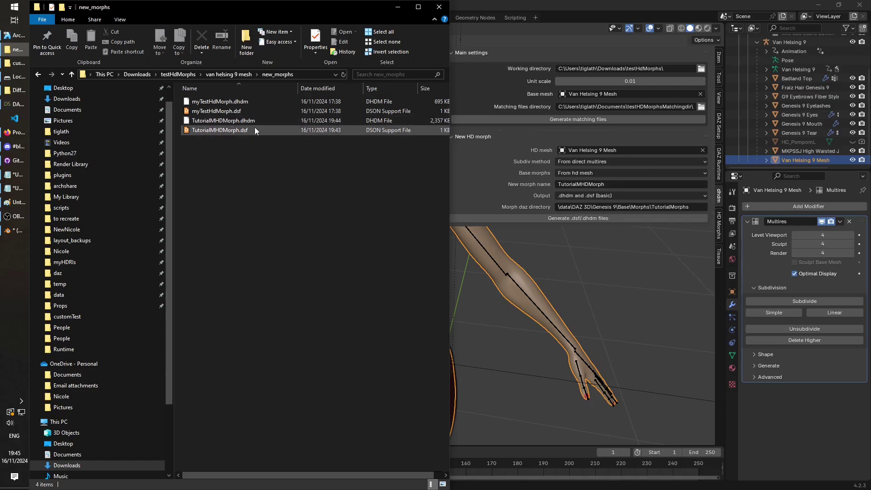
pyautogui.moveTo(270, 161); pyautogui.dragTo(220, 121)
pyautogui.rightClick(293, 124)
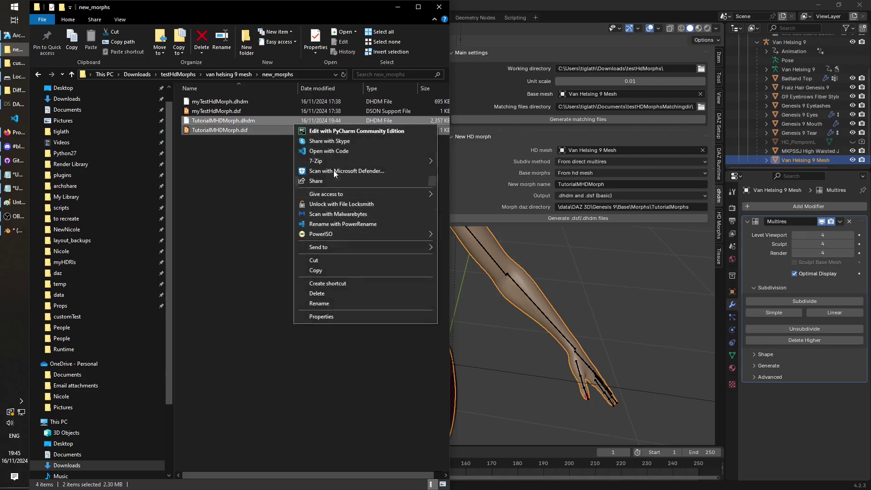
pyautogui.click(334, 270)
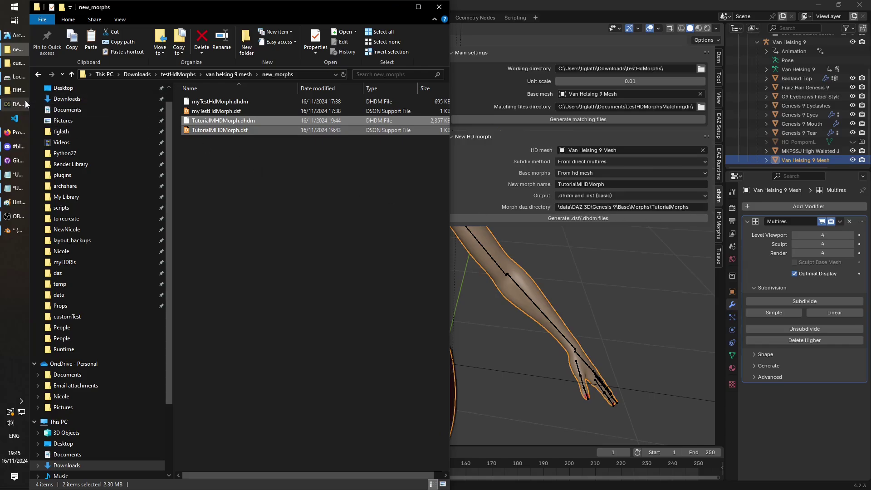
# Bring up the customTest folder window, place it fully in view and go up to its parent Morphs folder
pyautogui.moveTo(31, 97)
pyautogui.click(24, 63)
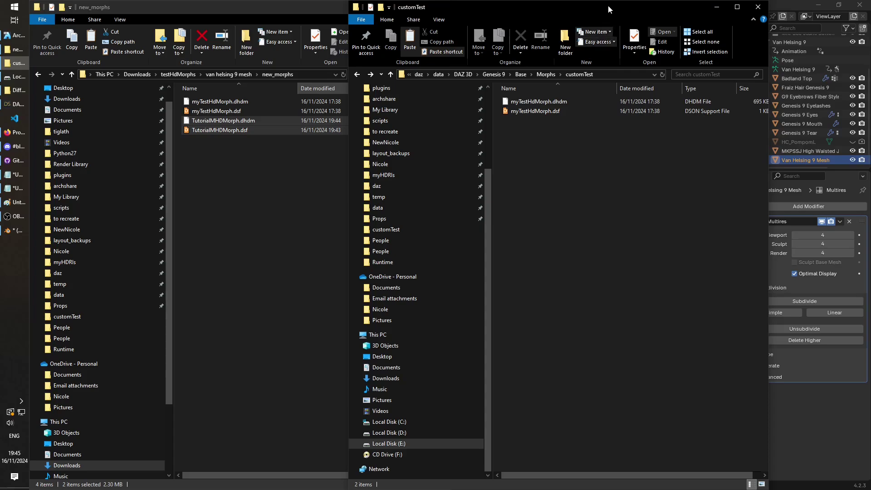
pyautogui.moveTo(608, 7); pyautogui.dragTo(308, 76)
pyautogui.moveTo(447, 146); pyautogui.dragTo(469, 145)
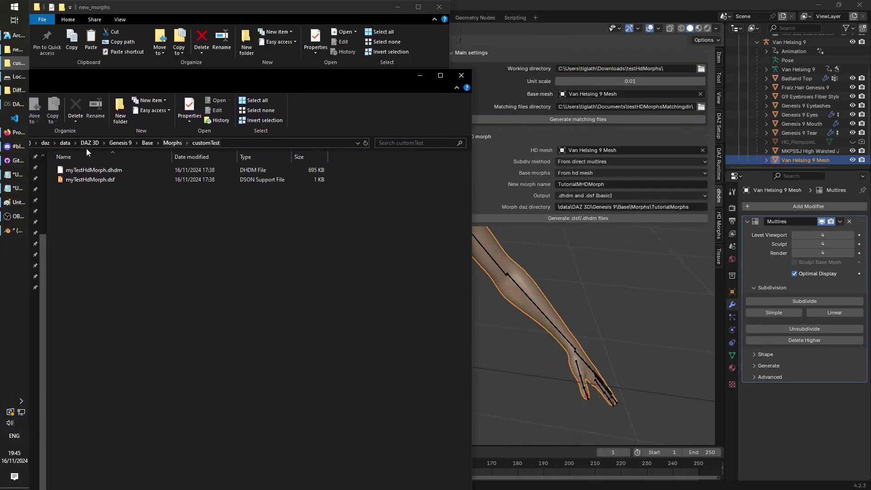
pyautogui.moveTo(140, 78); pyautogui.dragTo(214, 80)
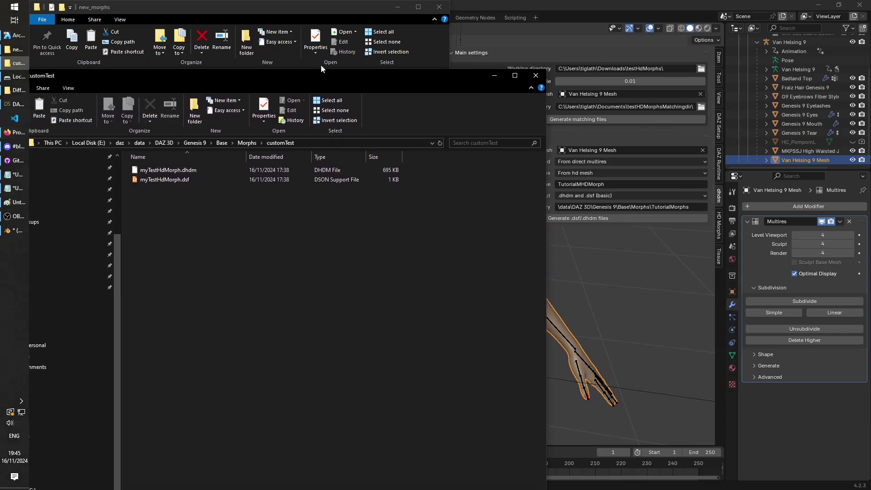
pyautogui.moveTo(330, 72); pyautogui.dragTo(375, 77)
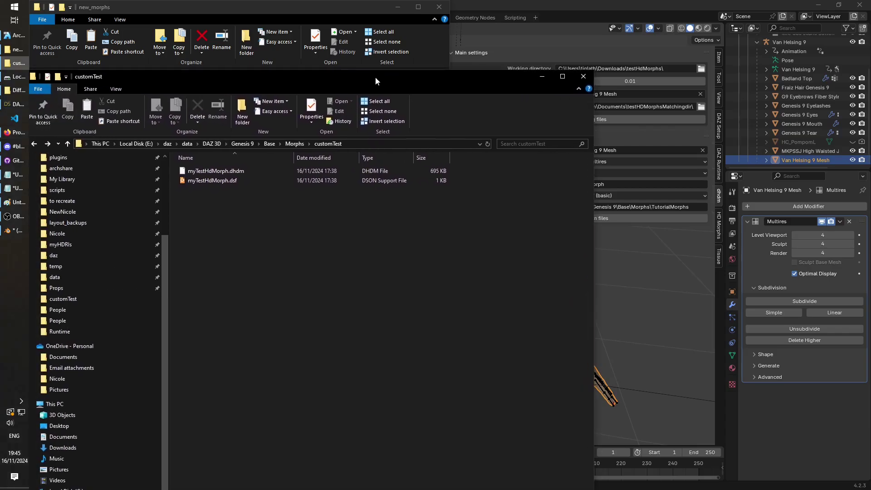
pyautogui.click(68, 143)
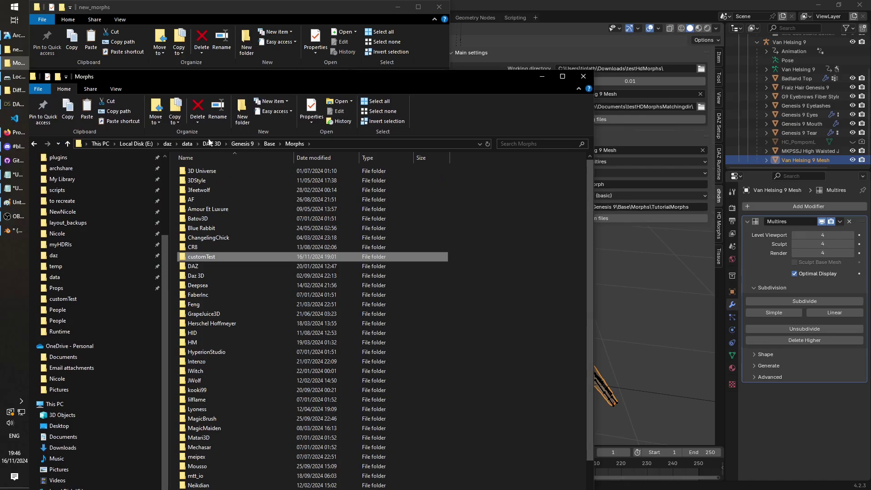
# Show the Morphs folder's full path and highlight its \data\DAZ 3D\Genesis 9\Base\Morphs portion for comparison with the morph DAZ directory
pyautogui.click(340, 143)
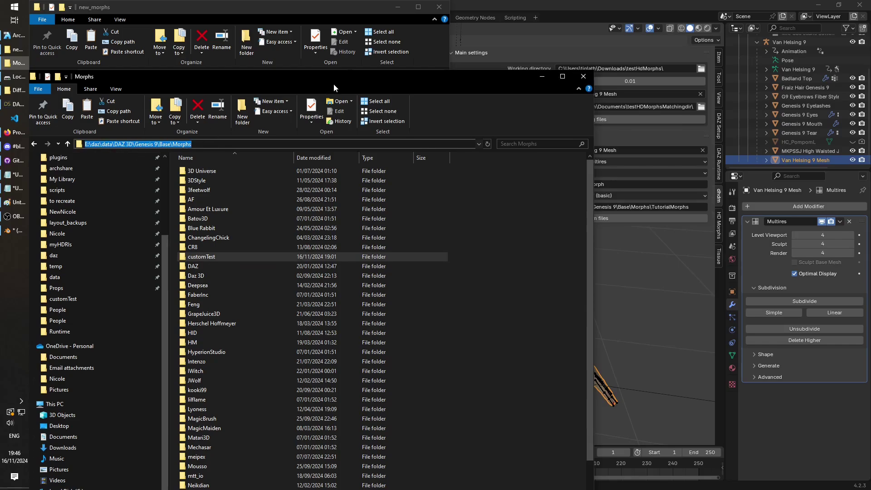
pyautogui.moveTo(336, 81); pyautogui.dragTo(361, 73)
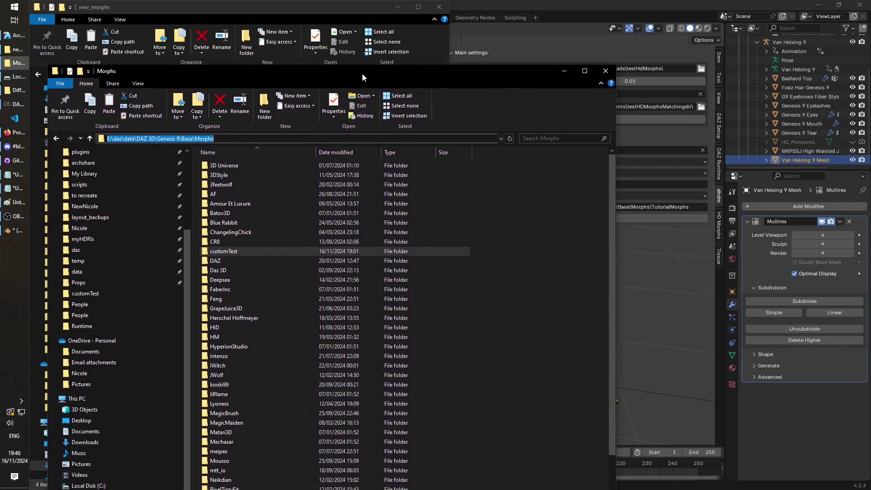
pyautogui.click(123, 138)
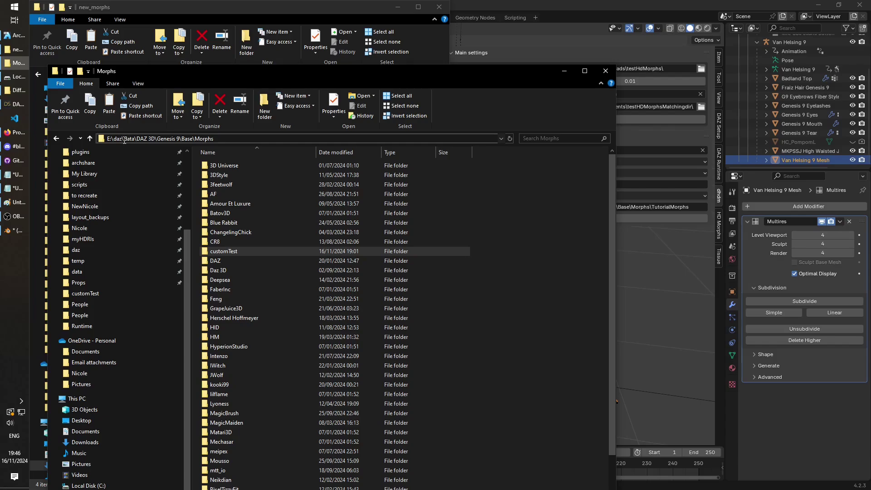
pyautogui.moveTo(123, 138); pyautogui.dragTo(214, 138)
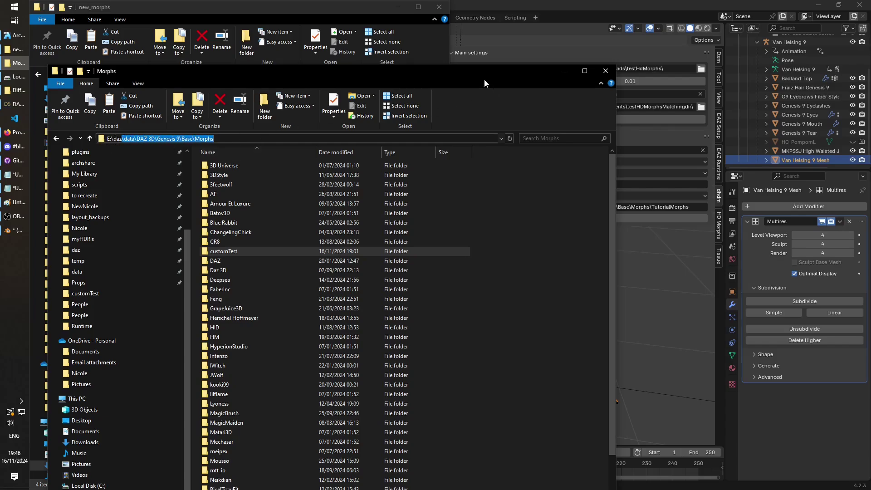
pyautogui.moveTo(484, 77); pyautogui.dragTo(382, 68)
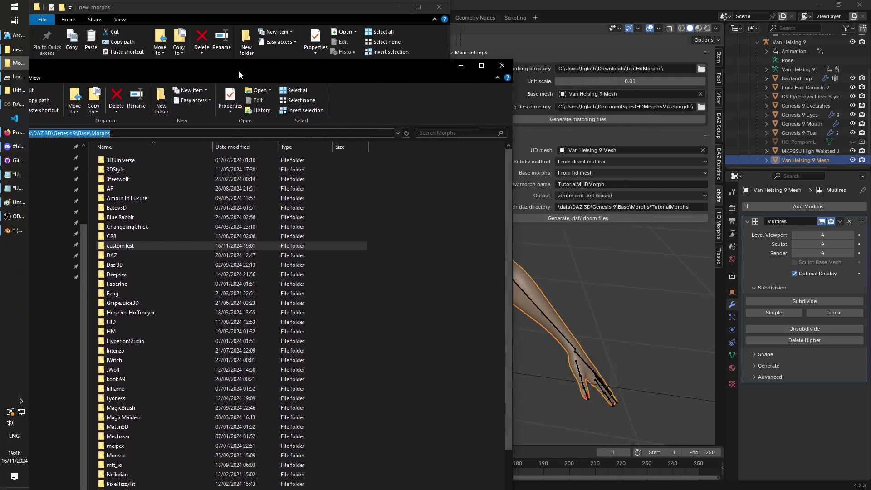
pyautogui.moveTo(238, 70); pyautogui.dragTo(322, 55)
# Create a new folder named TutorialMorphs inside the Genesis 9 Base Morphs folder
pyautogui.rightClick(508, 214)
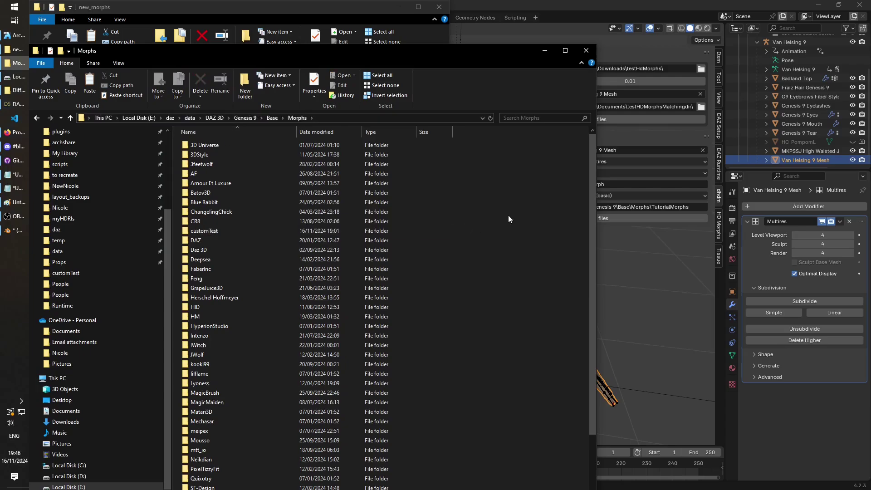
pyautogui.moveTo(562, 344)
pyautogui.click(646, 345)
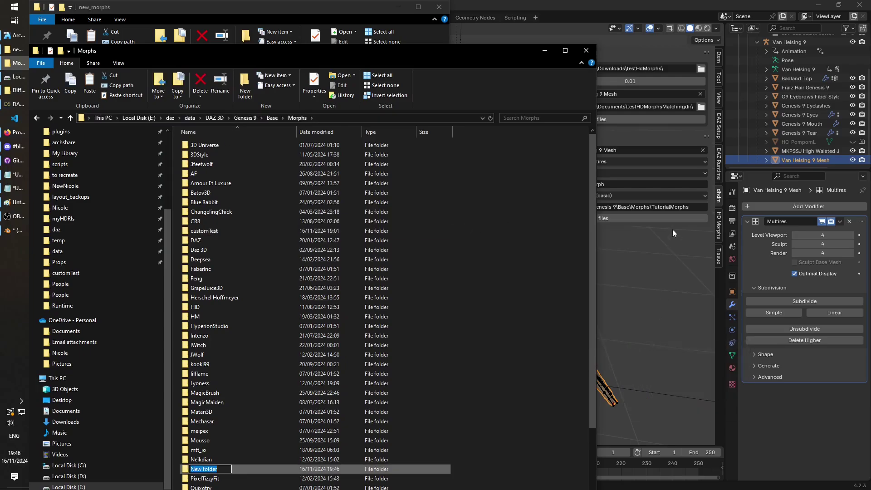
pyautogui.write('TutorialMorphs')
pyautogui.press('Return')
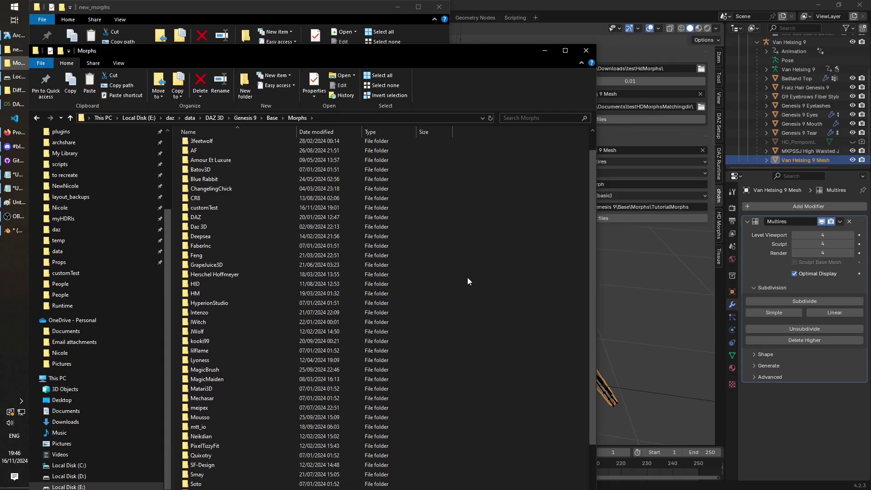
# Open the TutorialMorphs folder and paste the copied .dhdm and .dsf morph files into it
pyautogui.press('Return')
pyautogui.rightClick(270, 213)
pyautogui.click(293, 275)
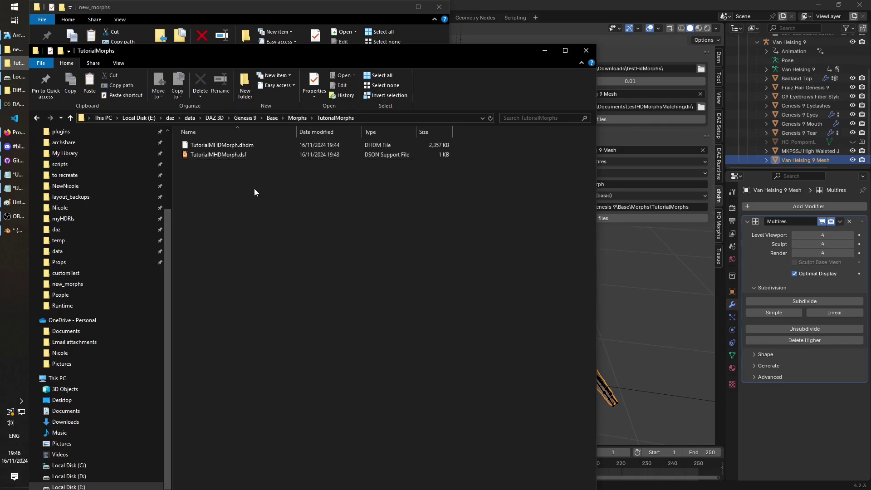
# Switch to DAZ Studio and reopen the recent scene hdmorphTest.duf
pyautogui.click(20, 105)
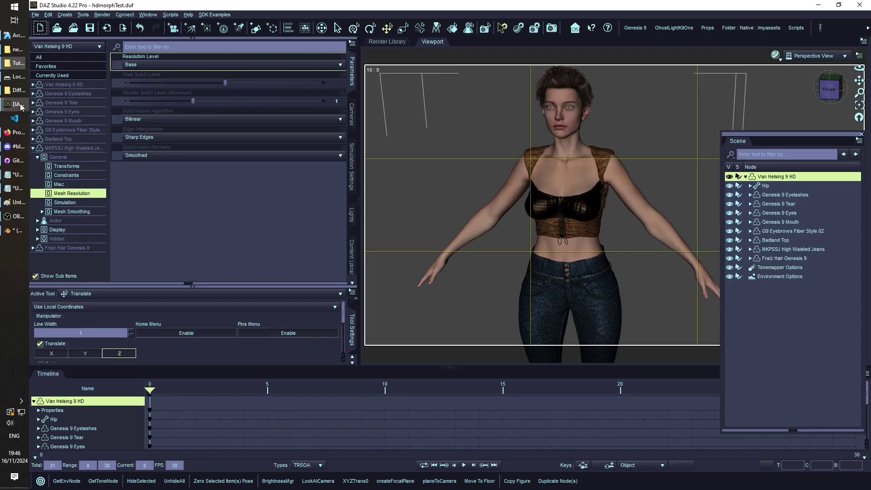
pyautogui.click(35, 14)
pyautogui.moveTo(81, 47)
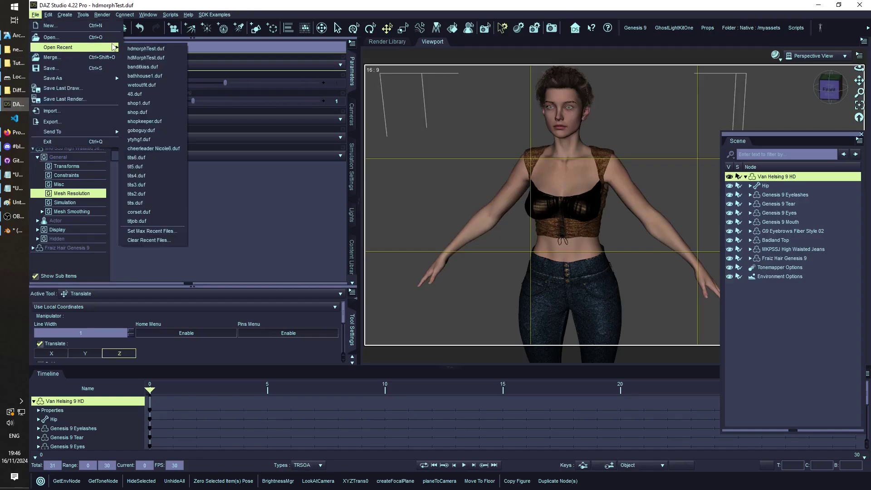
pyautogui.click(162, 49)
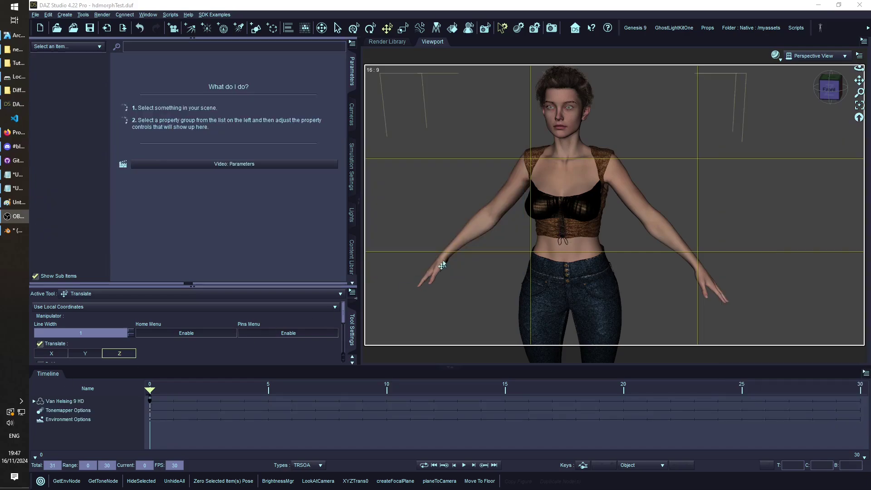
# Select the Van Helsing 9 HD figure and filter its parameters by "Tut" to find the new morph
pyautogui.click(580, 176)
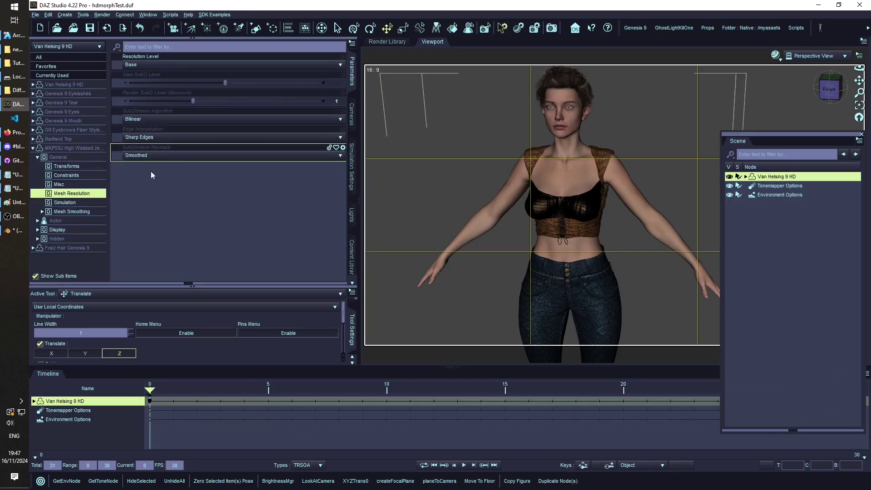
pyautogui.click(64, 221)
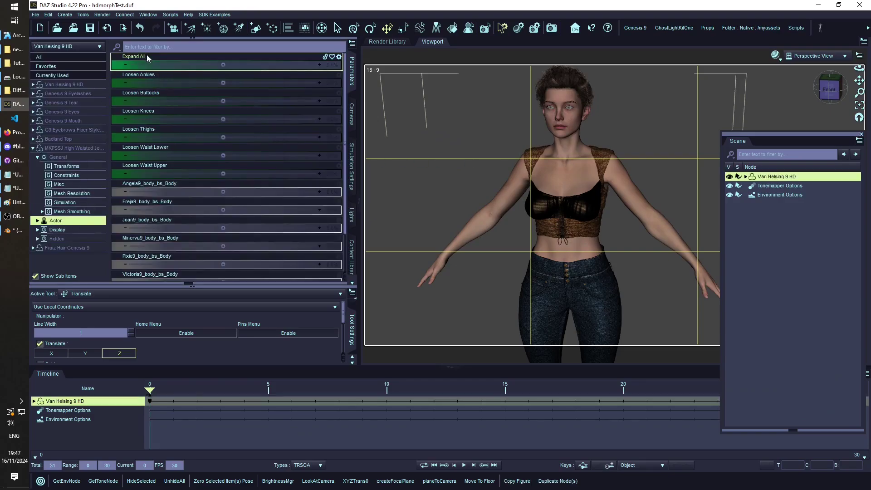
pyautogui.click(145, 46)
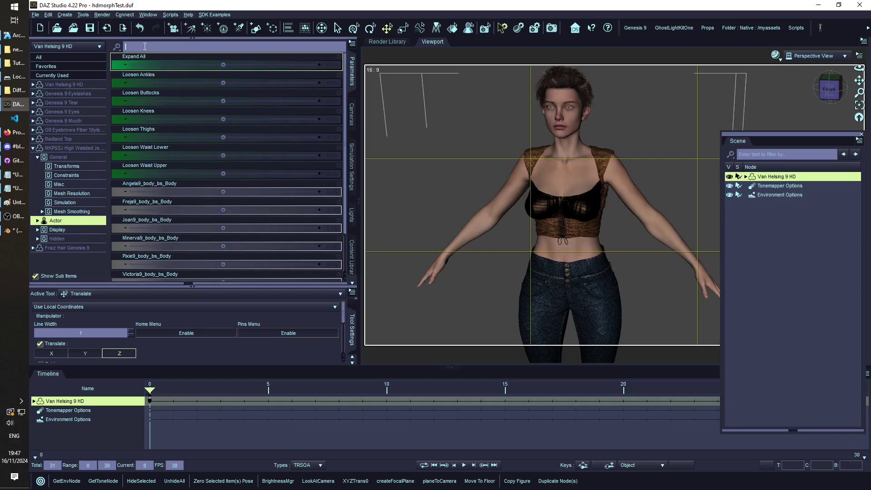
pyautogui.write('tutor')
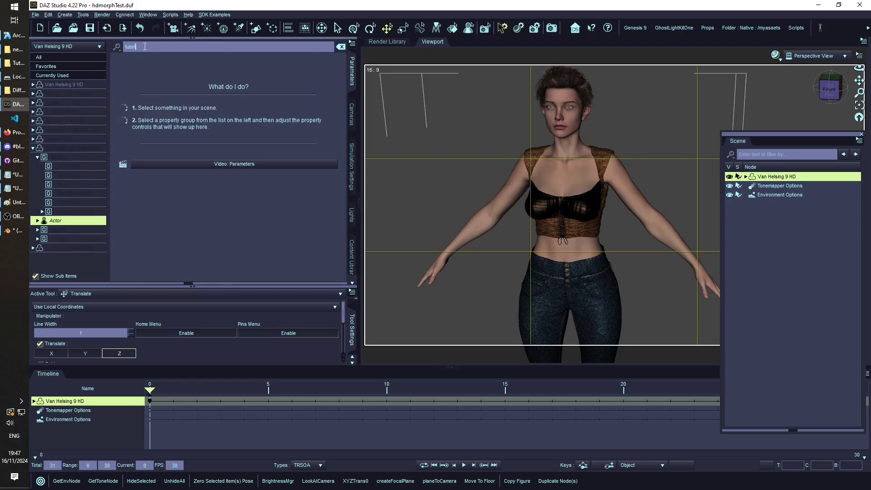
pyautogui.press('BackSpace')
pyautogui.press('BackSpace')
pyautogui.write('Tut')
pyautogui.click(62, 94)
pyautogui.click(70, 85)
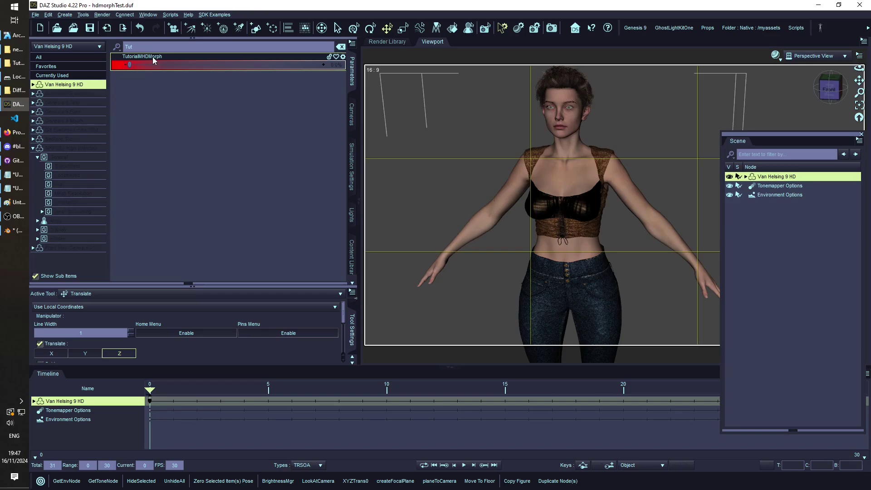
# Dial up the TutorialMHDMorph morph on the figure and clear the parameter filter
pyautogui.moveTo(136, 68); pyautogui.dragTo(331, 82)
pyautogui.click(341, 46)
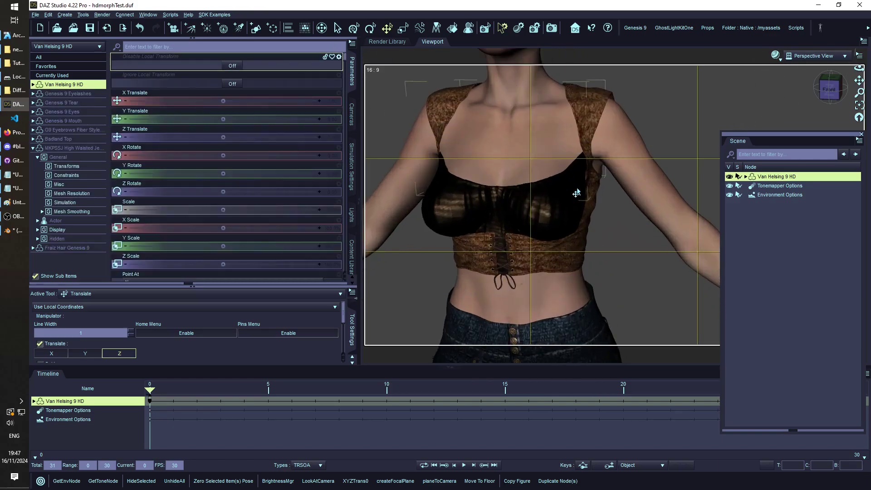
pyautogui.scroll(5, 577, 189)
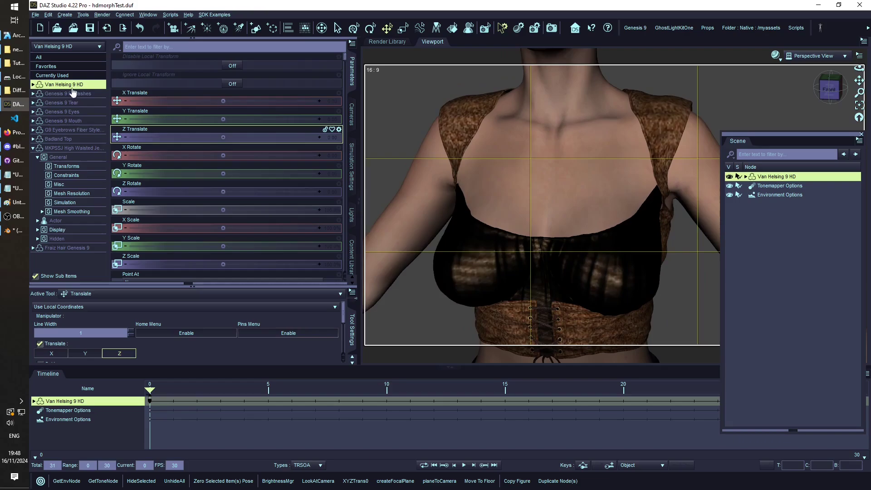
# Set the Resolution Level to High Resolution in the Van Helsing 9 HD figure's general Mesh Resolution parameters
pyautogui.doubleClick(71, 84)
pyautogui.doubleClick(71, 93)
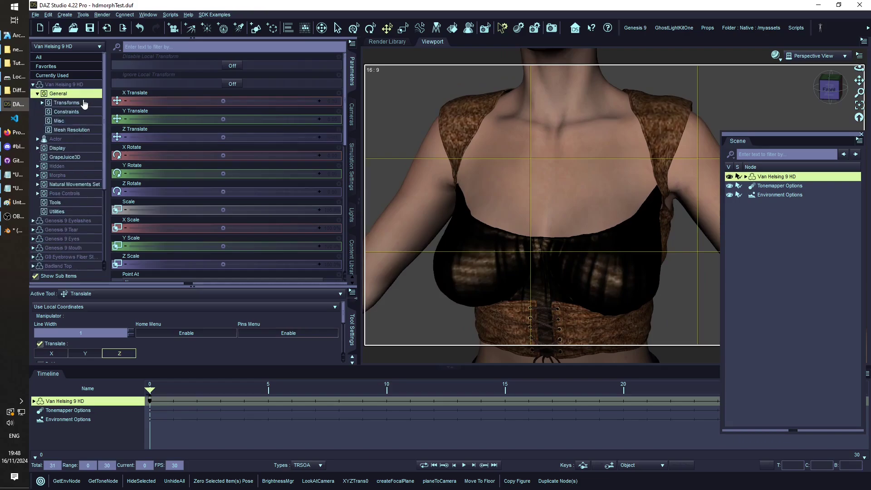
pyautogui.click(72, 130)
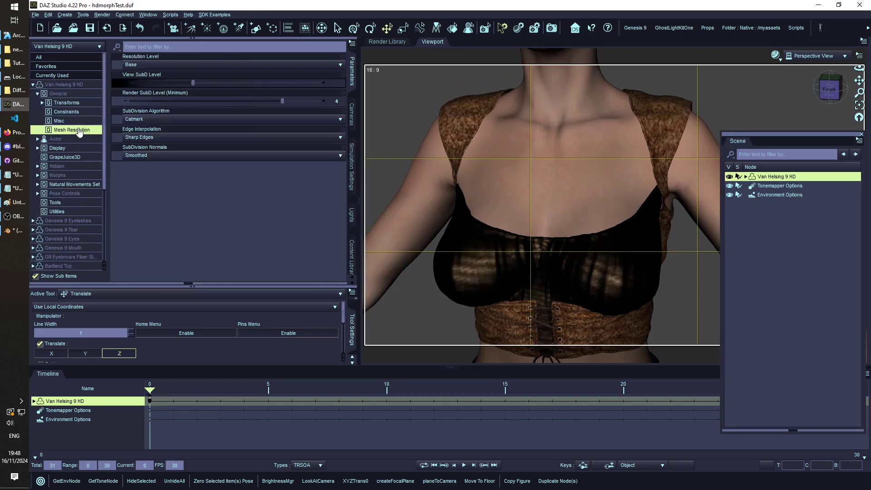
pyautogui.click(163, 64)
pyautogui.click(162, 83)
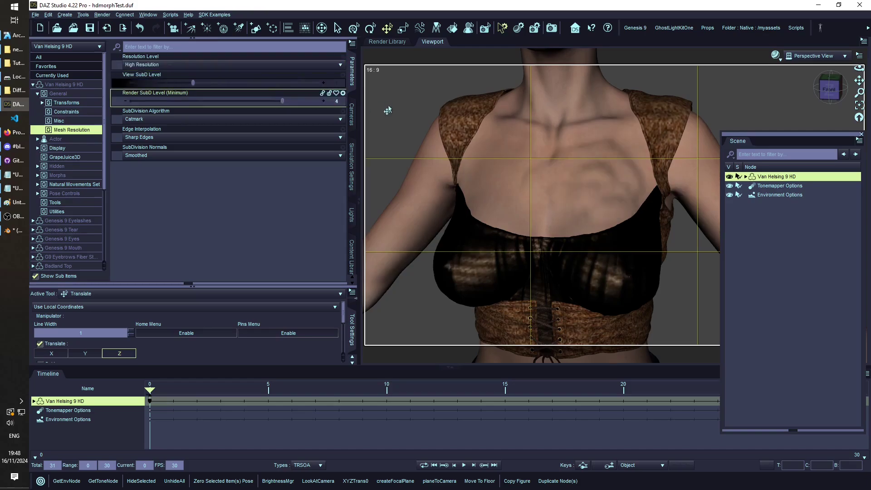
# Raise the figure's View SubD Level to 2
pyautogui.scroll(3, 524, 196)
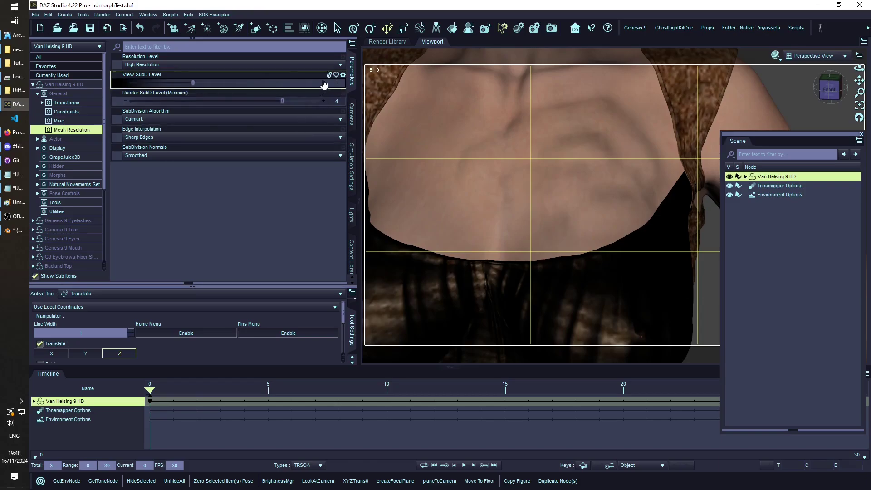
pyautogui.click(324, 83)
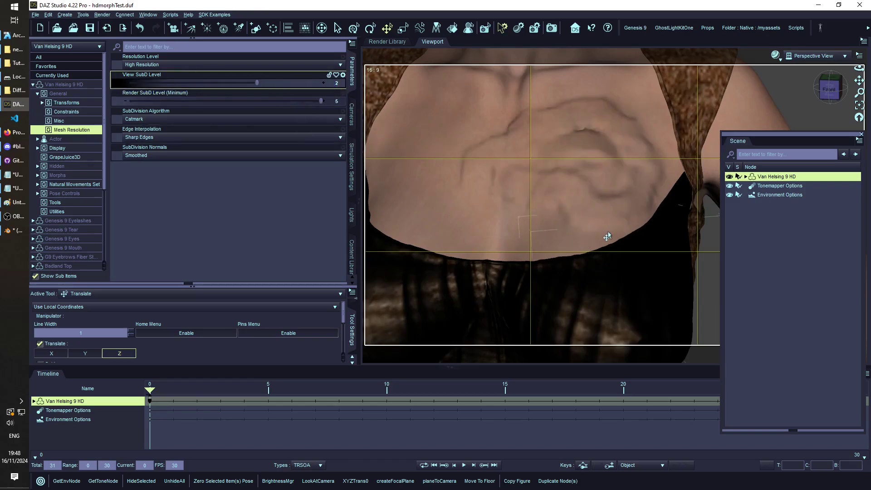
pyautogui.scroll(2, 607, 237)
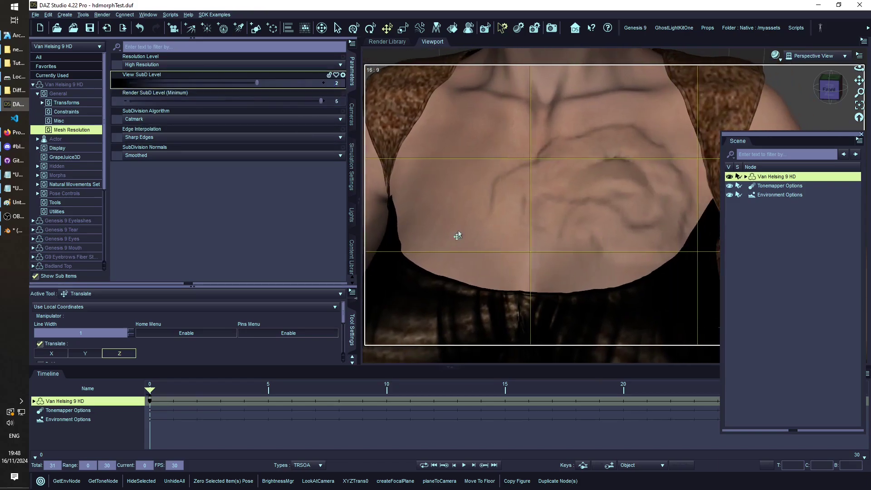
# Switch to Blender to compare the chest sculpt on Van Helsing 9 Mesh with the morph, and return to DAZ Studio
pyautogui.click(20, 232)
pyautogui.scroll(6, 346, 222)
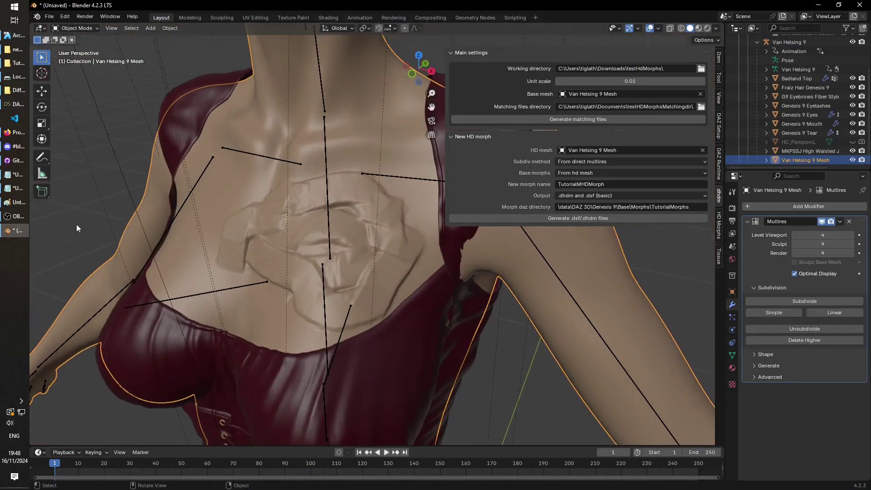
pyautogui.click(15, 230)
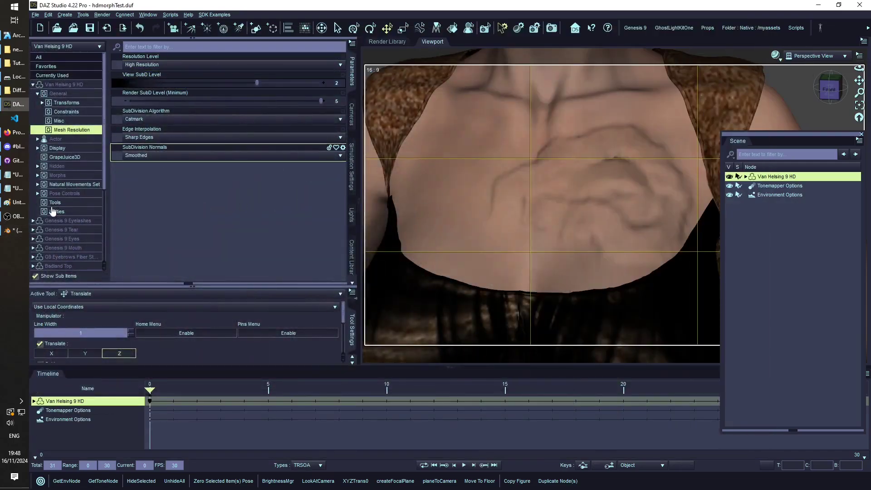
# Examine the HD morph's detail on the figure's chest both close up and from farther away
pyautogui.scroll(-2, 570, 228)
pyautogui.scroll(-3, 570, 227)
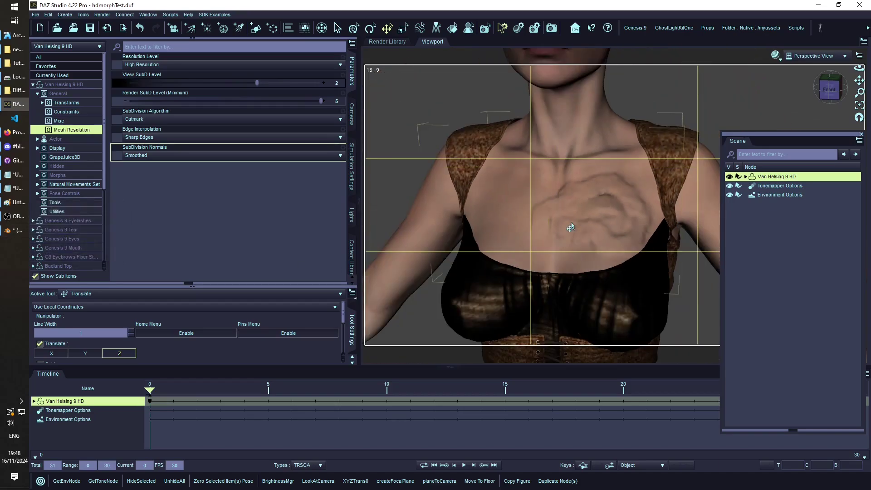
pyautogui.scroll(-4, 570, 228)
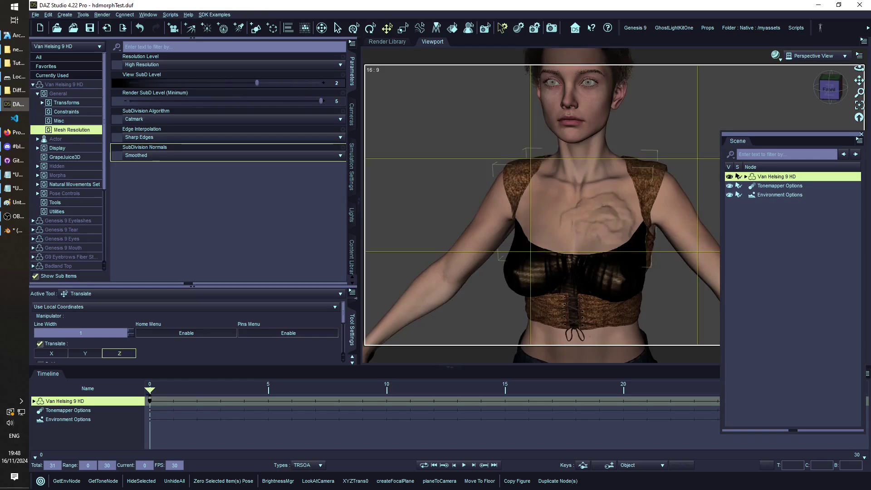
pyautogui.scroll(5, 568, 193)
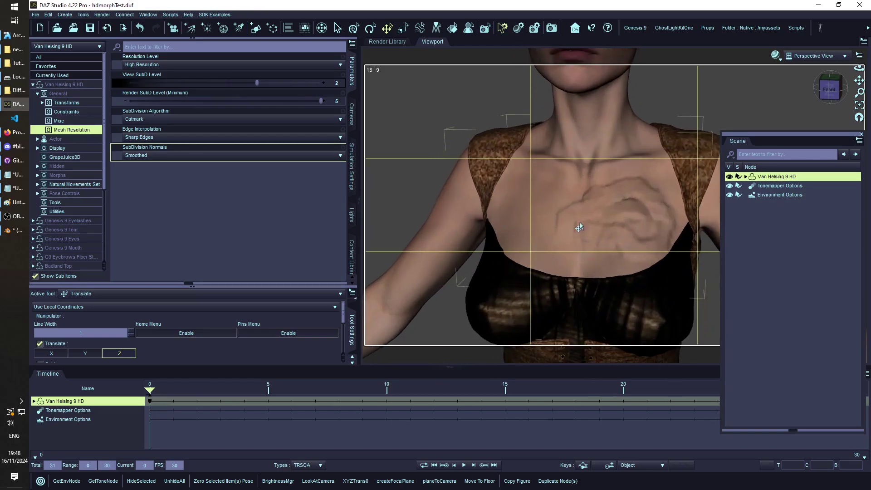
pyautogui.scroll(2, 579, 228)
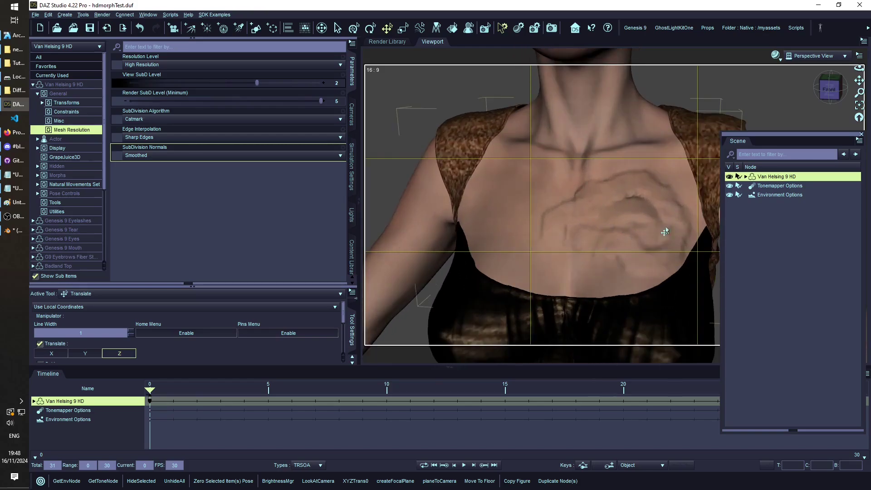
pyautogui.scroll(4, 603, 202)
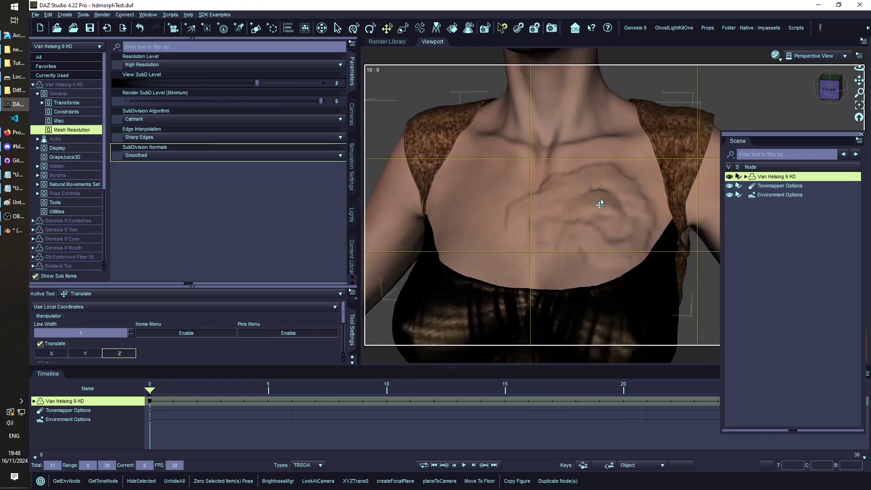
pyautogui.scroll(-2, 605, 221)
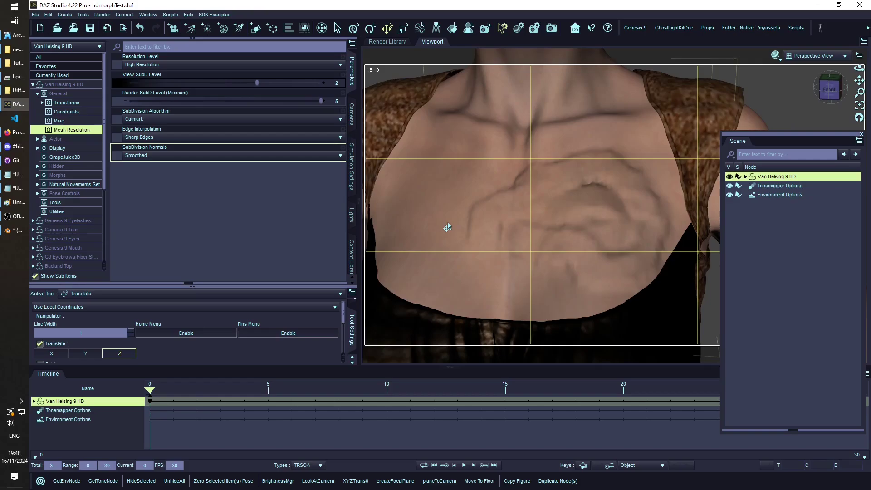
pyautogui.scroll(-2, 447, 228)
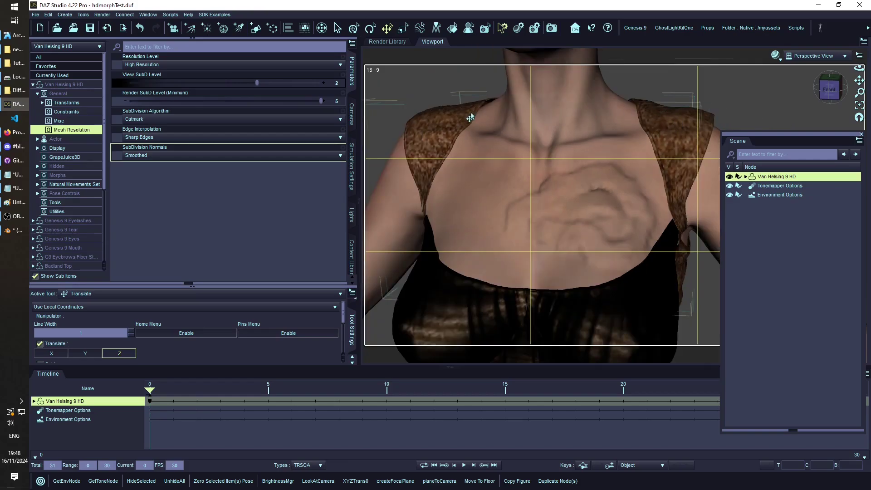